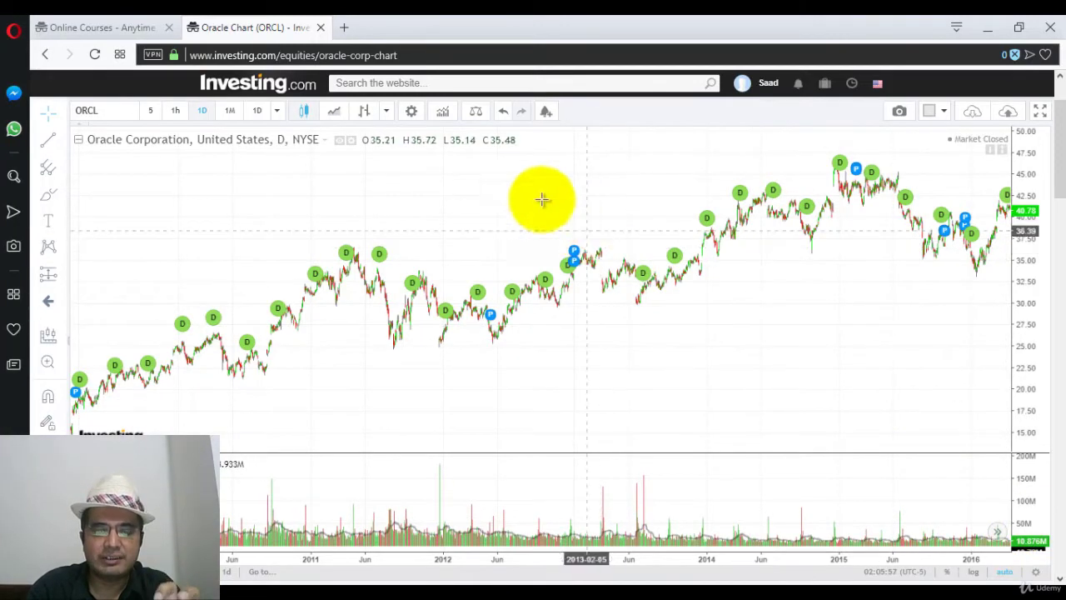
{"action": "left_click", "coordinate": [60, 175]}
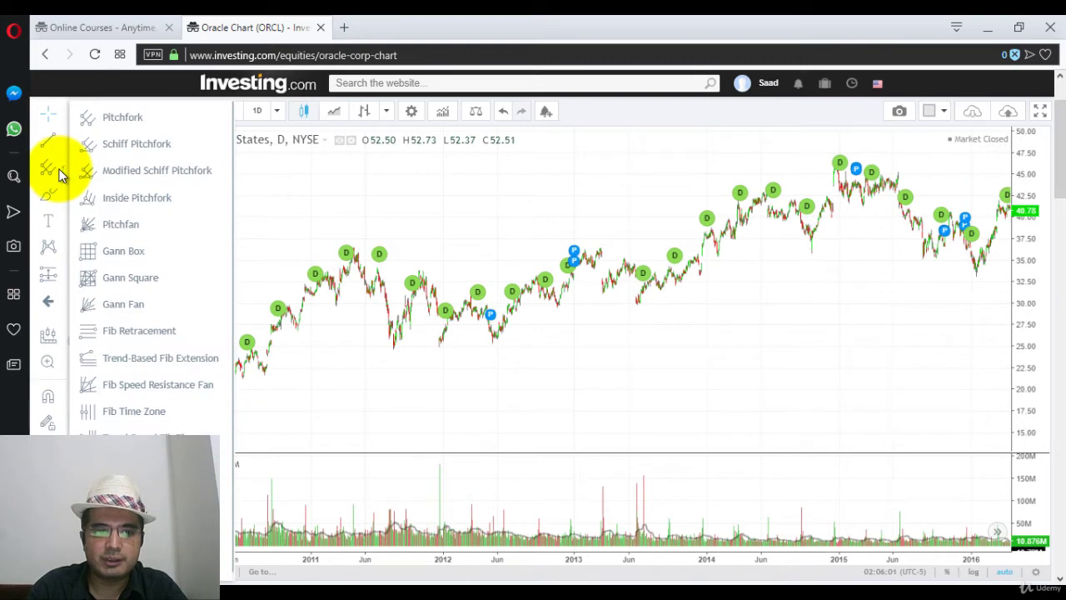
{"action": "left_click", "coordinate": [134, 256]}
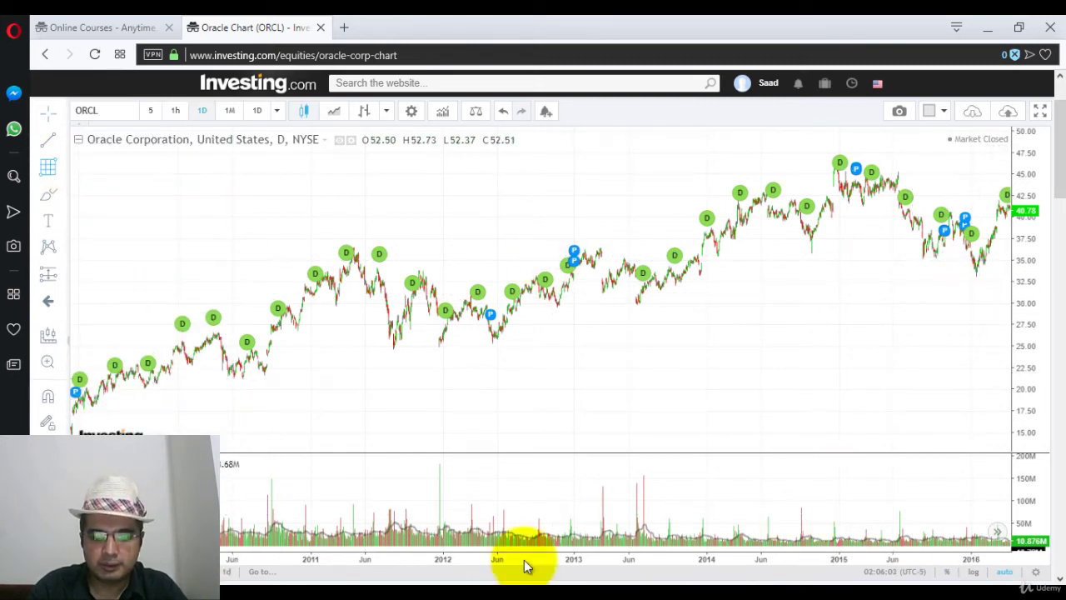
{"action": "scroll", "coordinate": [589, 536], "scroll_direction": "up", "scroll_amount": 10}
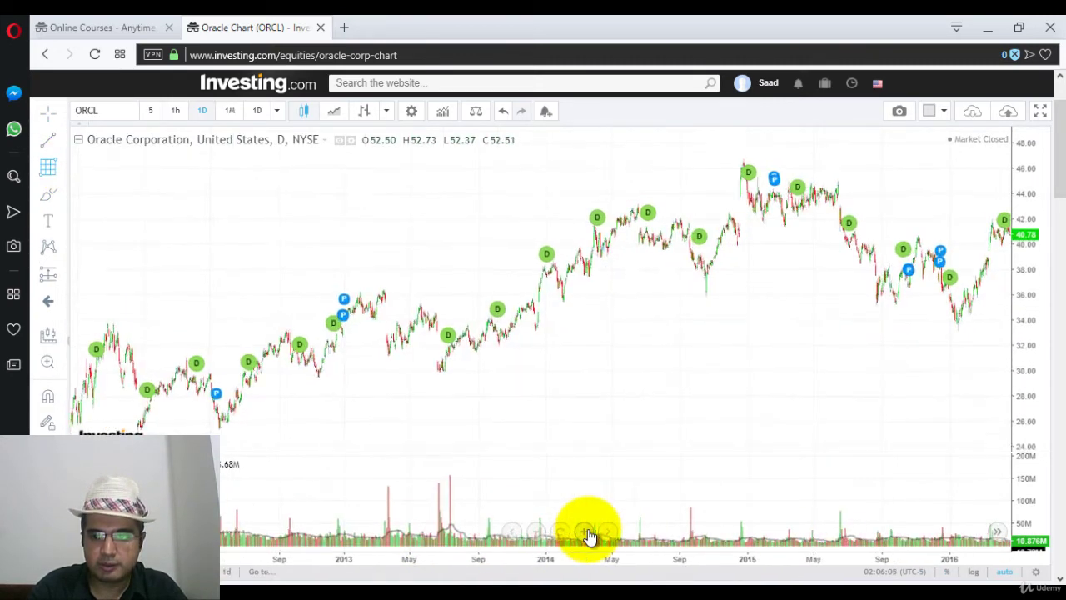
{"action": "scroll", "coordinate": [589, 535], "scroll_direction": "up", "scroll_amount": 2}
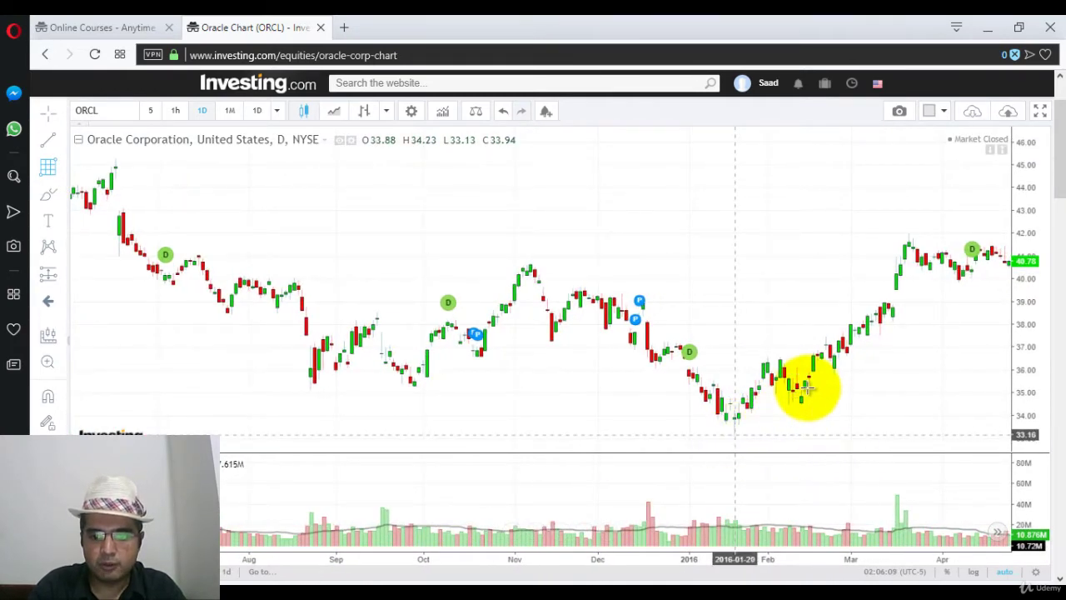
{"action": "double_click", "coordinate": [798, 286]}
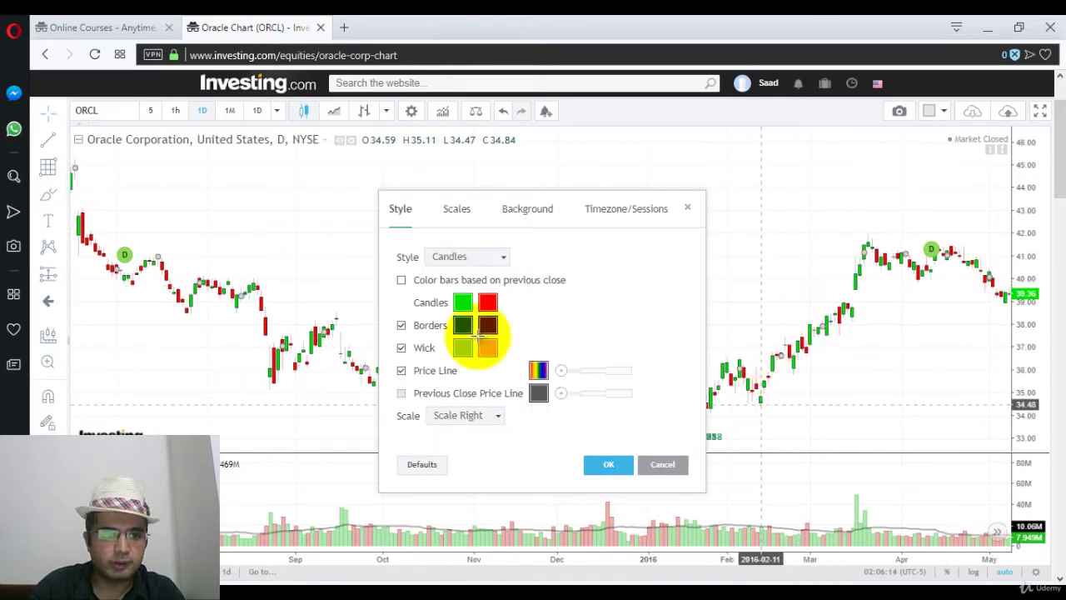
{"action": "key", "text": "Escape"}
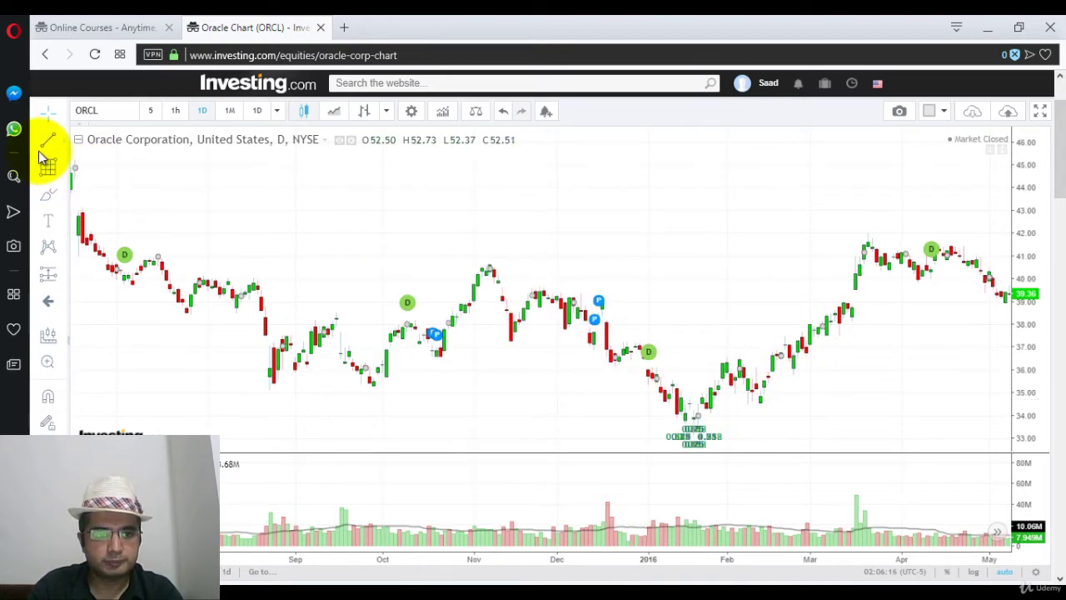
{"action": "left_click", "coordinate": [691, 435]}
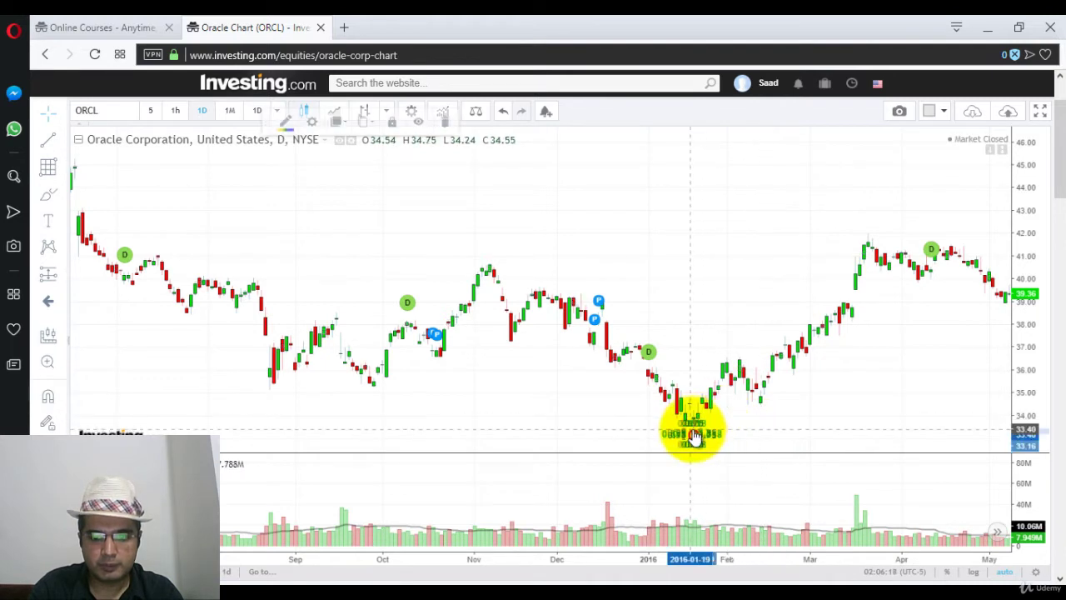
{"action": "key", "text": "Delete"}
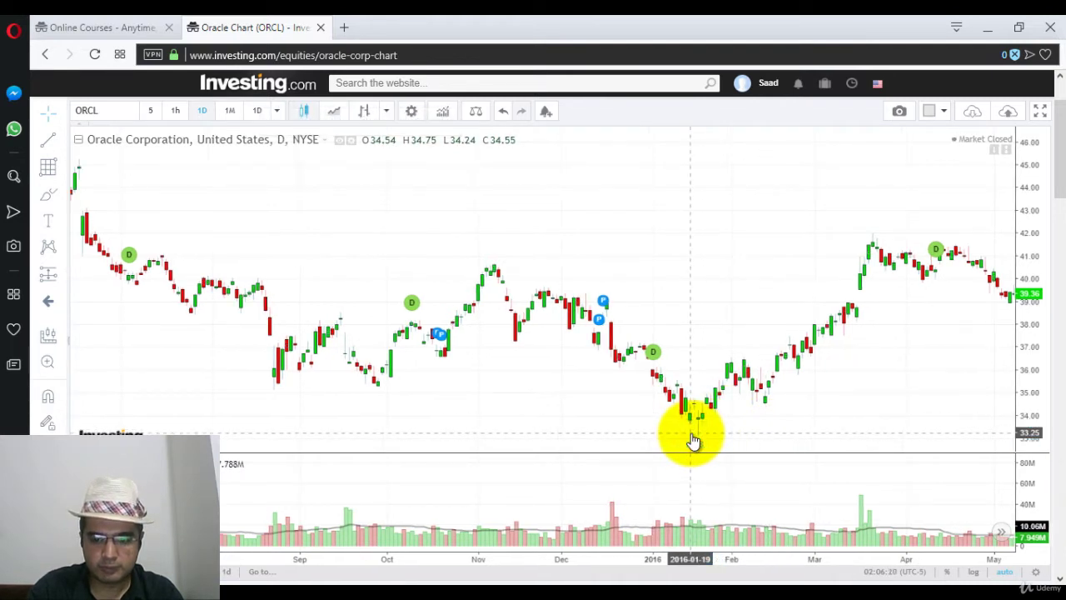
Draw a Gann Box from the January 2016 low at about 33.09 to the March 2016 high at about 42.04.
{"action": "left_click", "coordinate": [63, 172]}
{"action": "left_click", "coordinate": [152, 252]}
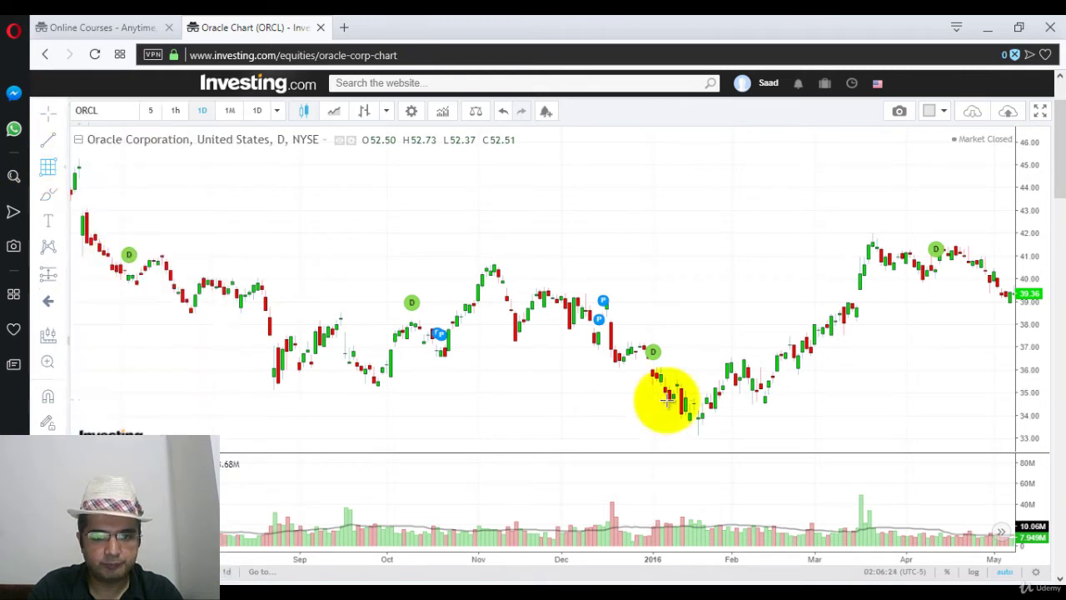
{"action": "left_click", "coordinate": [700, 437]}
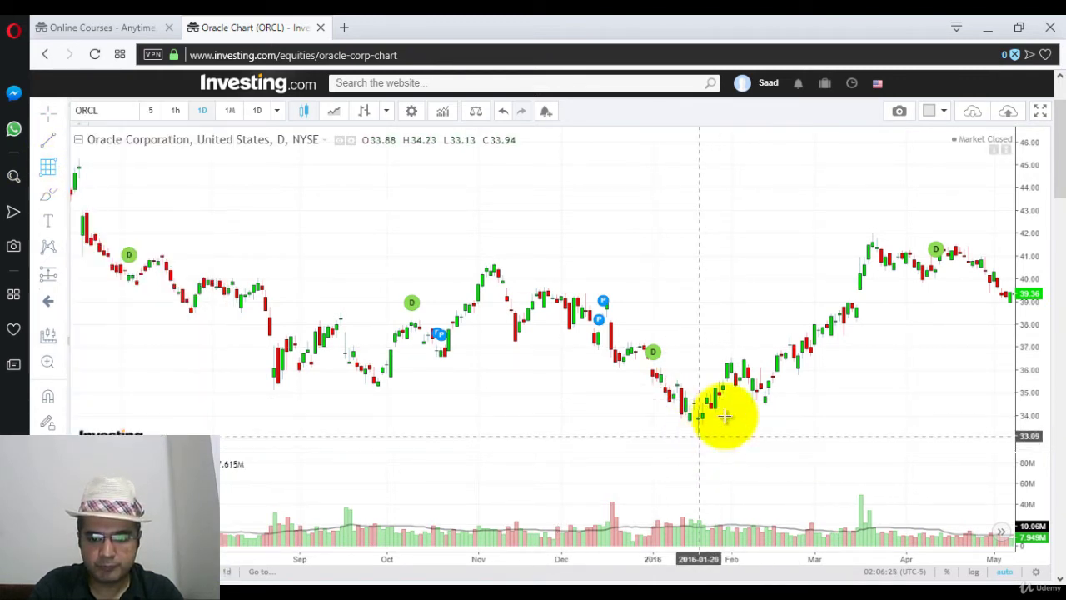
{"action": "left_click", "coordinate": [877, 240]}
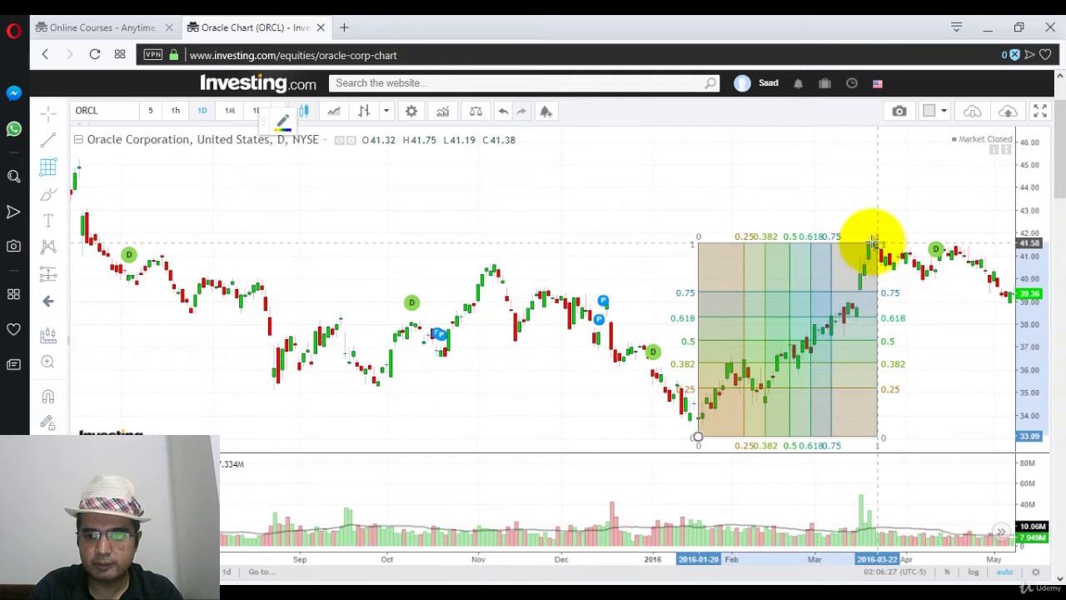
{"action": "mouse_move", "coordinate": [874, 241]}
{"action": "left_mouse_down"}
{"action": "mouse_move", "coordinate": [873, 230]}
{"action": "mouse_move", "coordinate": [840, 281]}
{"action": "mouse_move", "coordinate": [876, 229]}
{"action": "mouse_move", "coordinate": [858, 231]}
{"action": "mouse_move", "coordinate": [873, 233]}
{"action": "left_mouse_up"}
Duplicate the Gann Box and place the copy directly after the first, starting at the March 2016 high on the same price levels.
{"action": "key", "text": "ctrl+c"}
{"action": "key", "text": "ctrl+v"}
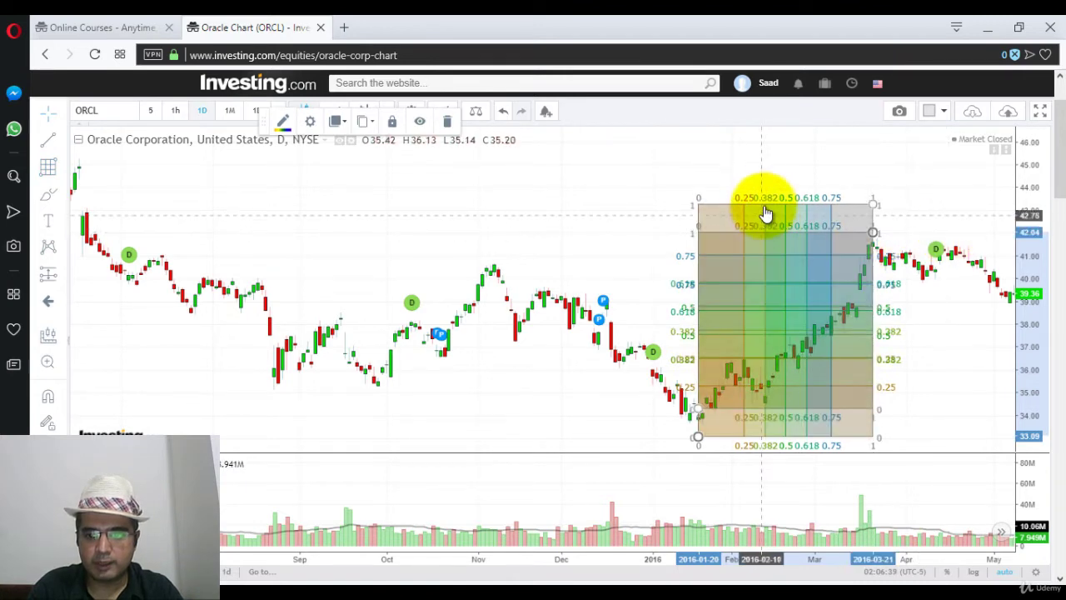
{"action": "mouse_move", "coordinate": [773, 203]}
{"action": "left_mouse_down"}
{"action": "mouse_move", "coordinate": [948, 215]}
{"action": "mouse_move", "coordinate": [969, 234]}
{"action": "mouse_move", "coordinate": [942, 233]}
{"action": "mouse_move", "coordinate": [960, 232]}
{"action": "mouse_move", "coordinate": [890, 204]}
{"action": "mouse_move", "coordinate": [944, 219]}
{"action": "mouse_move", "coordinate": [956, 238]}
{"action": "left_mouse_up"}
{"action": "left_click", "coordinate": [869, 158]}
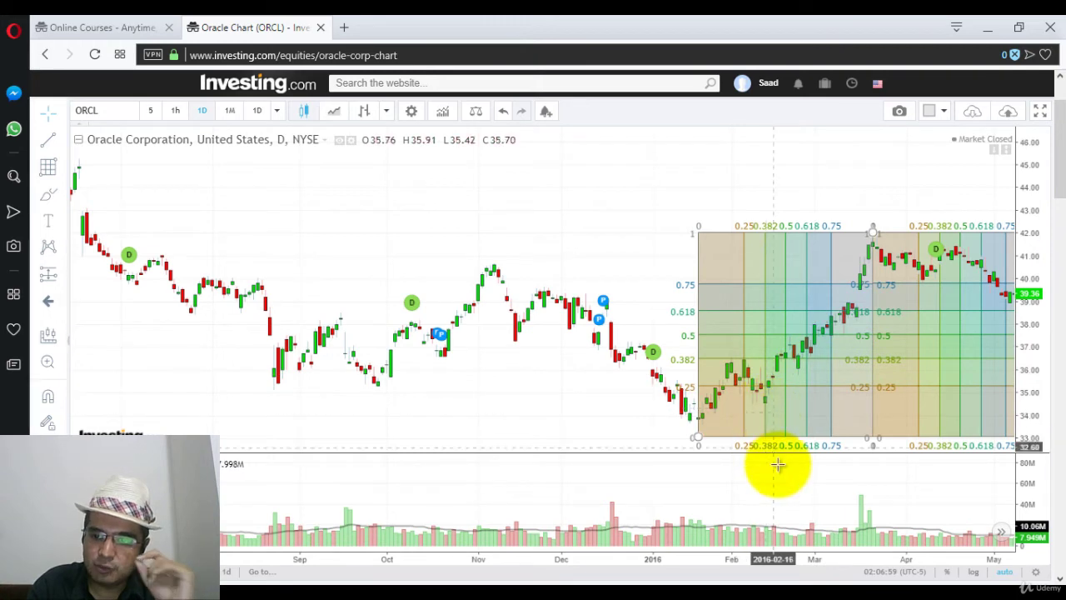
Place a third copy of the Gann Box directly after the second one, starting at 2016-05-19.
{"action": "left_click_drag", "start_coordinate": [823, 480], "coordinate": [772, 492]}
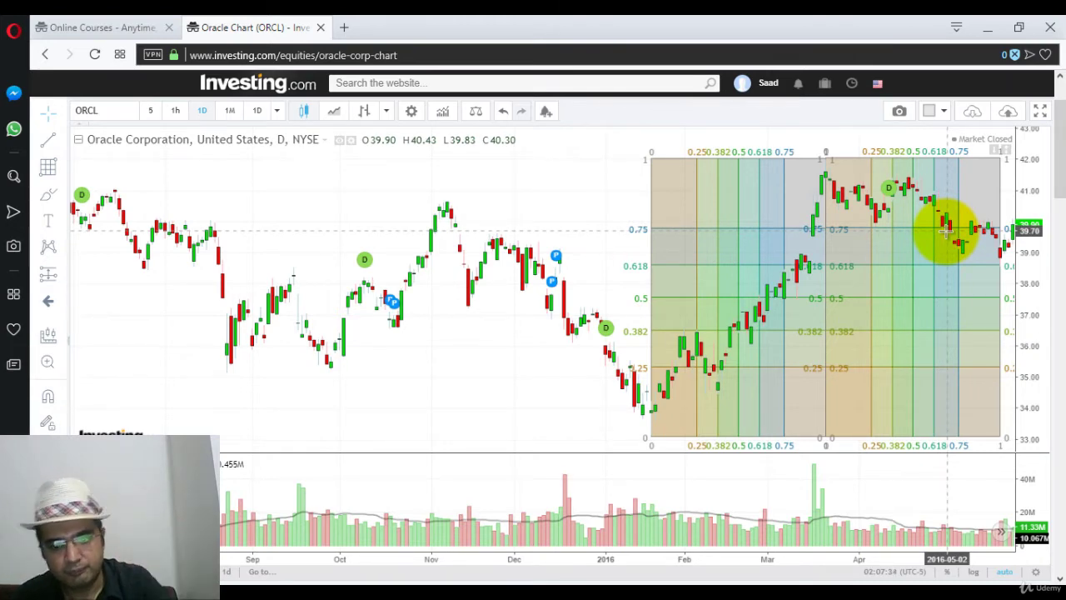
{"action": "left_click_drag", "start_coordinate": [575, 400], "coordinate": [411, 418]}
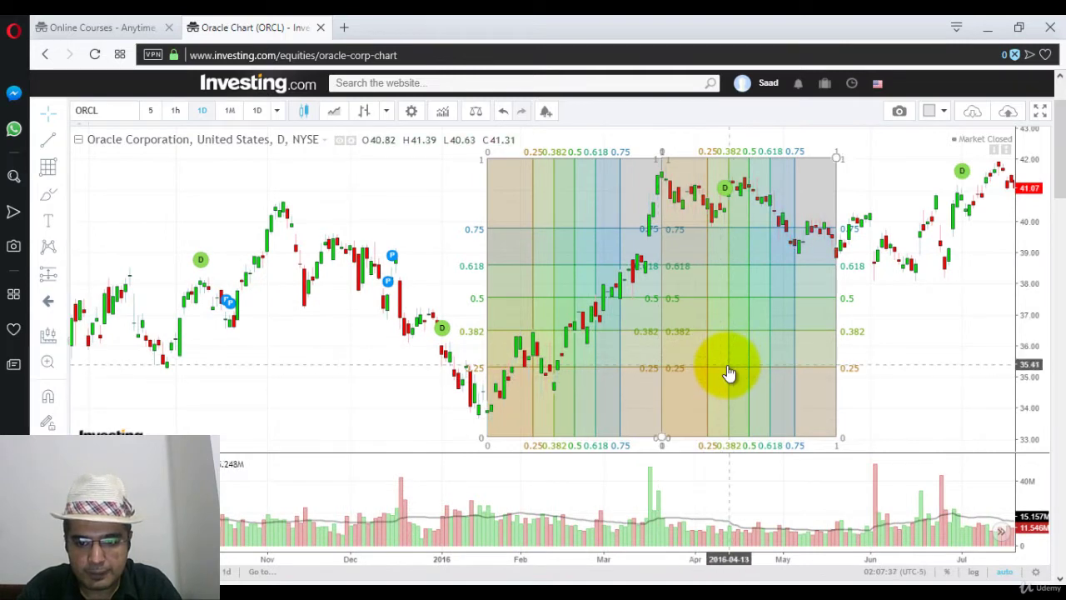
{"action": "left_click", "coordinate": [729, 373]}
{"action": "mouse_move", "coordinate": [729, 373]}
{"action": "left_mouse_down"}
{"action": "mouse_move", "coordinate": [795, 131]}
{"action": "mouse_move", "coordinate": [763, 131]}
{"action": "mouse_move", "coordinate": [876, 172]}
{"action": "mouse_move", "coordinate": [917, 171]}
{"action": "left_mouse_up"}
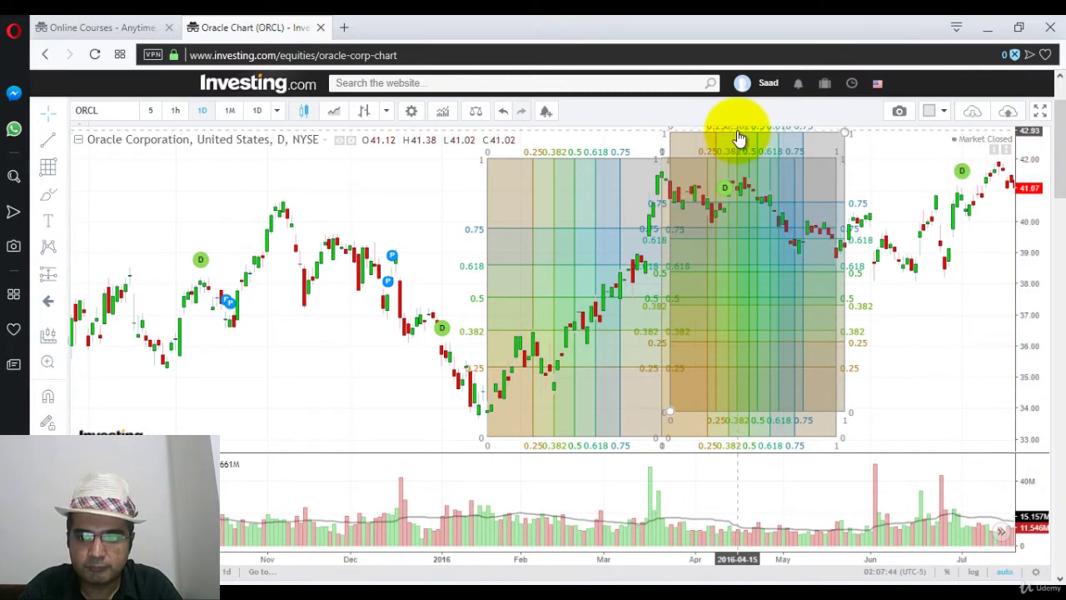
{"action": "mouse_move", "coordinate": [777, 143]}
{"action": "left_mouse_down"}
{"action": "mouse_move", "coordinate": [819, 131]}
{"action": "mouse_move", "coordinate": [903, 157]}
{"action": "left_mouse_up"}
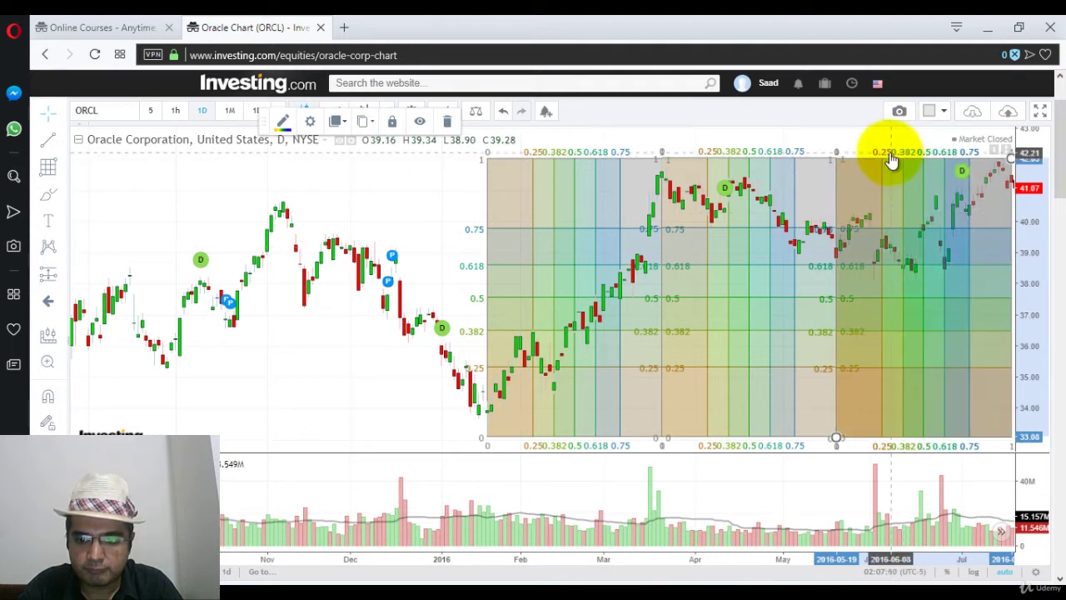
{"action": "left_click", "coordinate": [890, 137]}
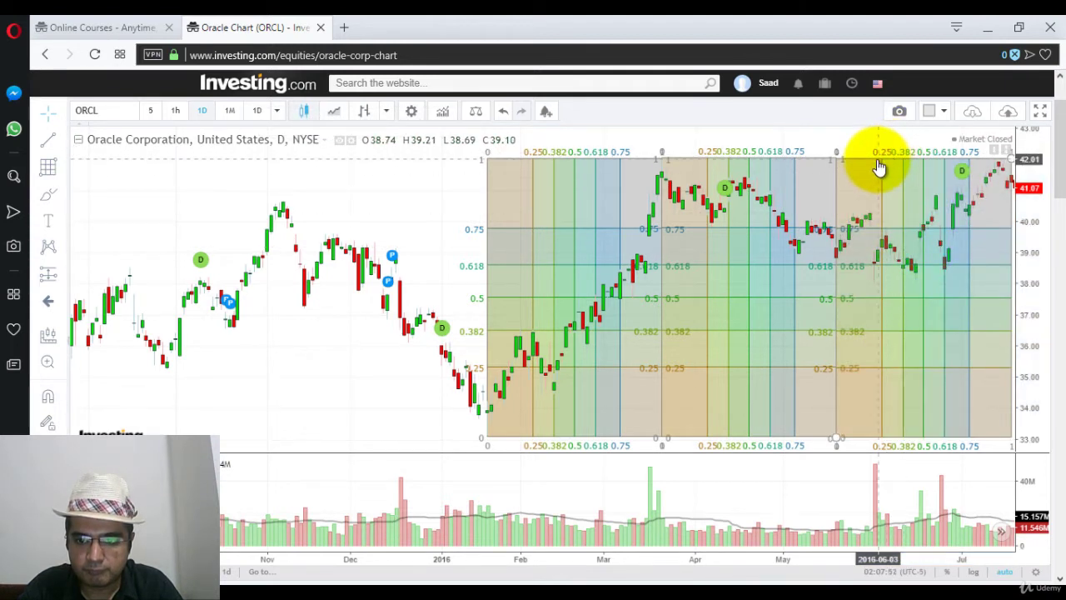
Fine-tune the third Gann Box's position so its edges line up with the end and price levels of the second box.
{"action": "left_click_drag", "start_coordinate": [874, 162], "coordinate": [873, 158]}
{"action": "right_click", "coordinate": [873, 158]}
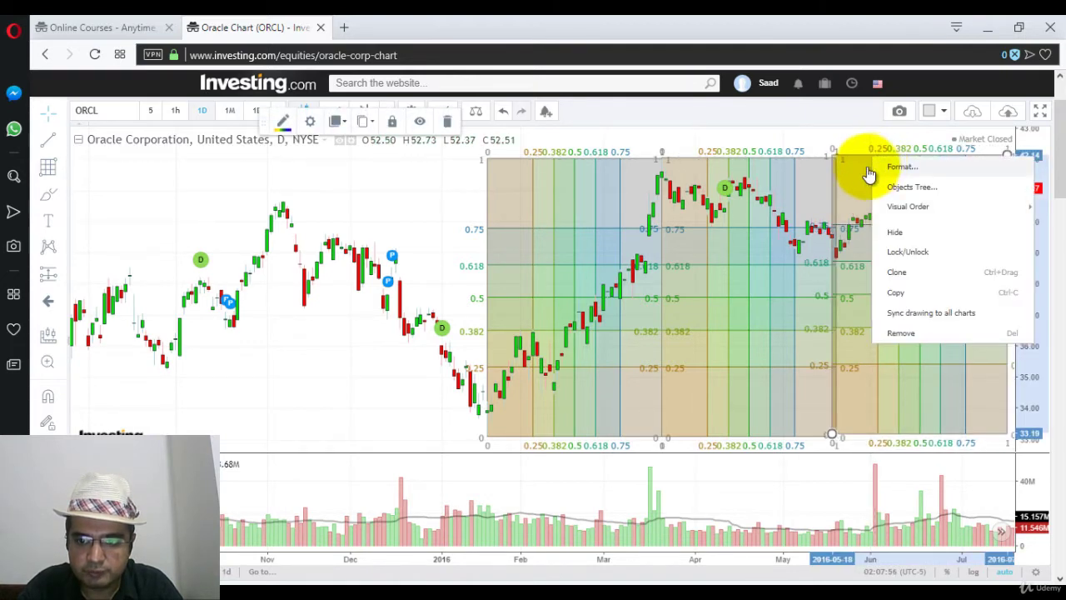
{"action": "left_click", "coordinate": [876, 166]}
{"action": "key", "text": "Escape"}
{"action": "mouse_move", "coordinate": [879, 164]}
{"action": "left_mouse_down"}
{"action": "mouse_move", "coordinate": [869, 162]}
{"action": "mouse_move", "coordinate": [887, 157]}
{"action": "mouse_move", "coordinate": [869, 158]}
{"action": "left_mouse_up"}
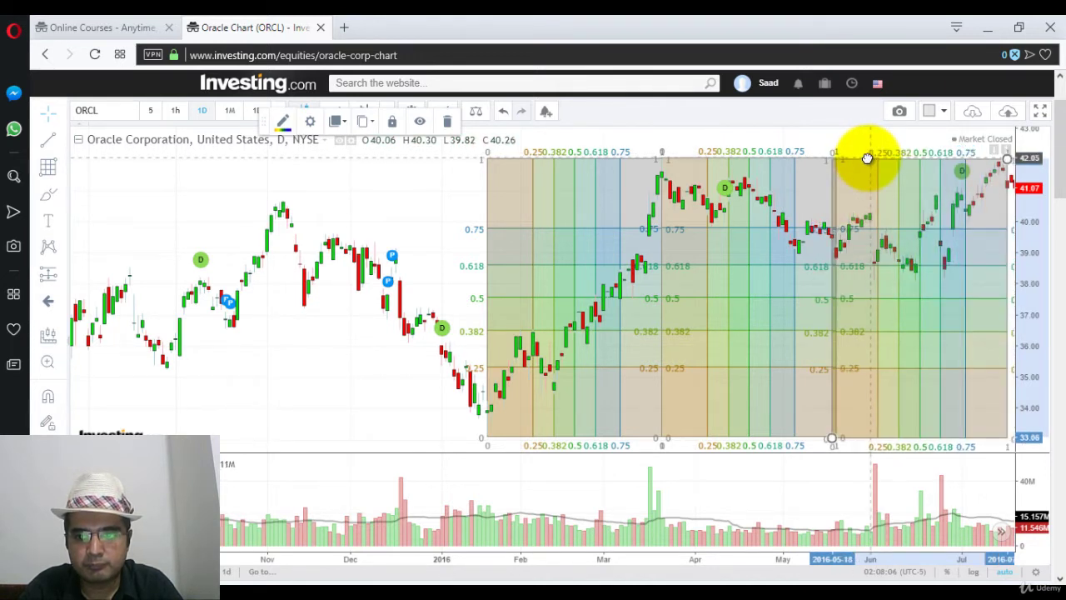
{"action": "left_click_drag", "start_coordinate": [868, 158], "coordinate": [875, 162]}
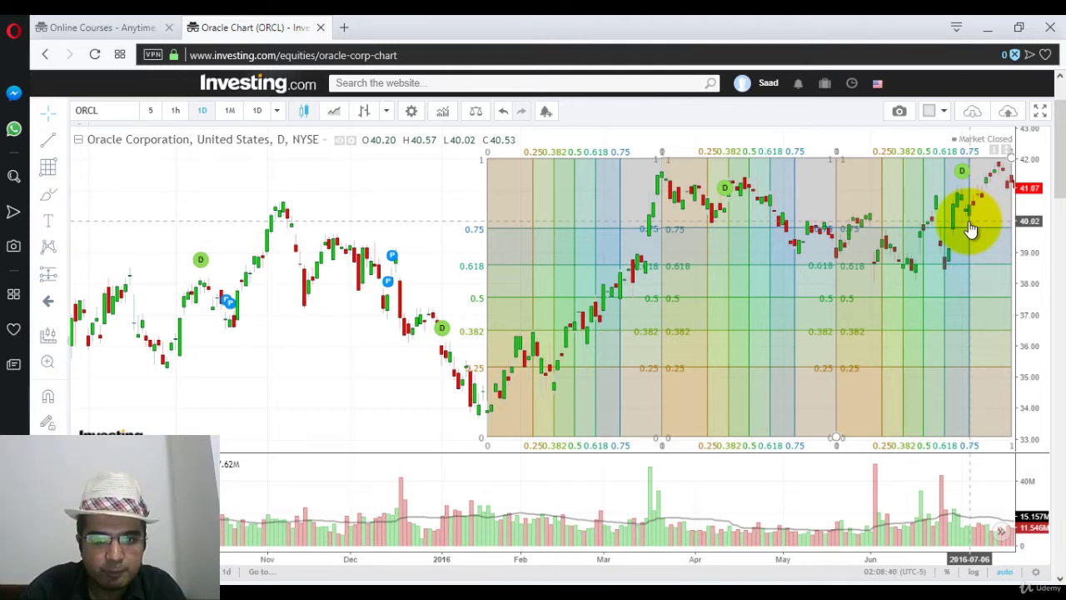
Draw a trend line from the January 2016 low at about 33.76 up to about 34.82 on 2016-02-25.
{"action": "left_click", "coordinate": [61, 141]}
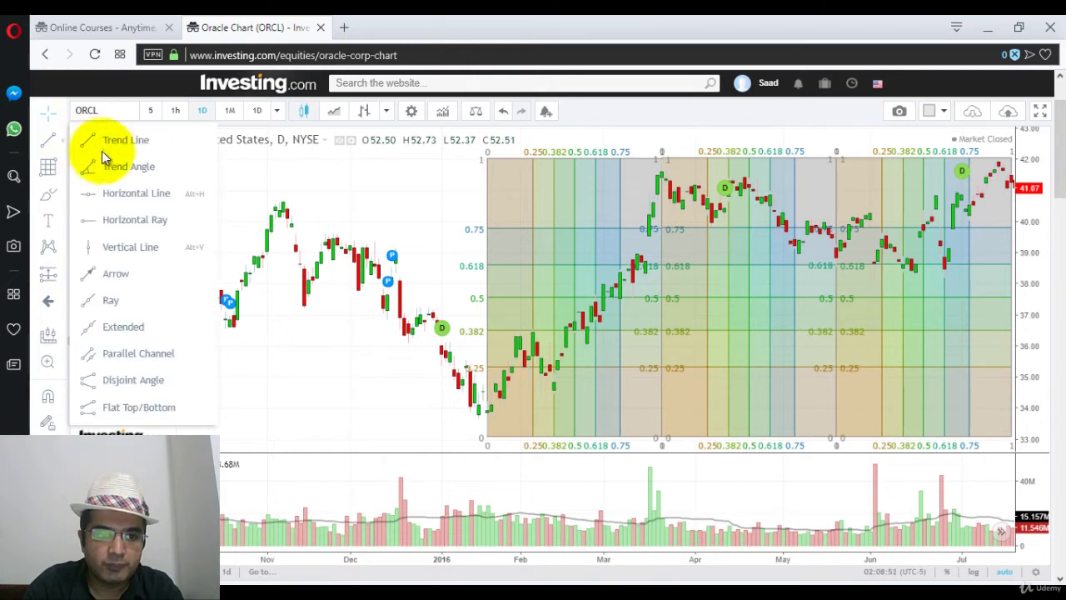
{"action": "left_click", "coordinate": [133, 143]}
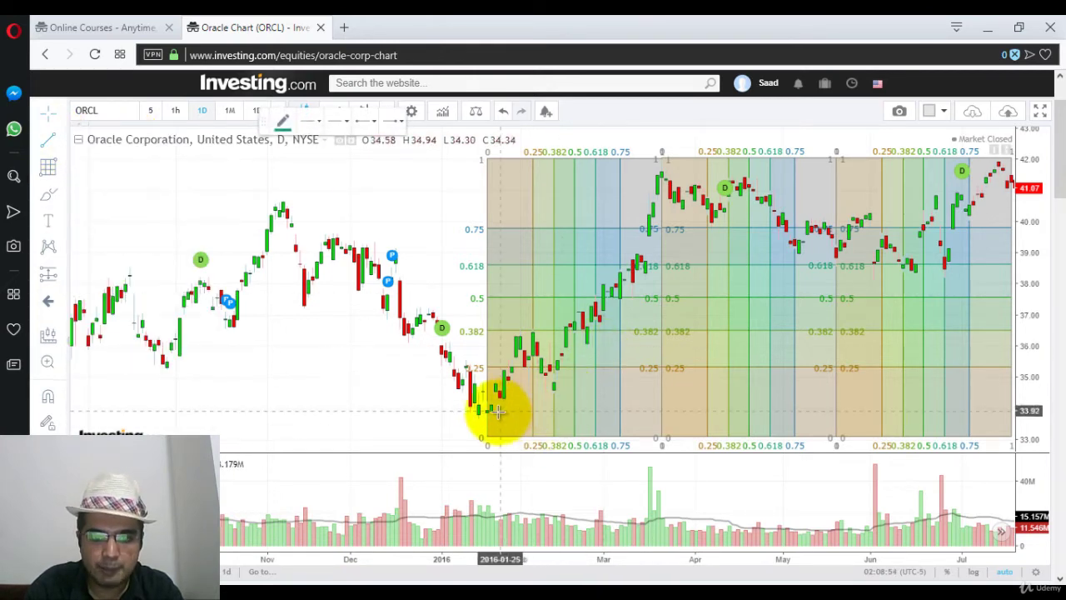
{"action": "left_click_drag", "start_coordinate": [489, 416], "coordinate": [576, 389]}
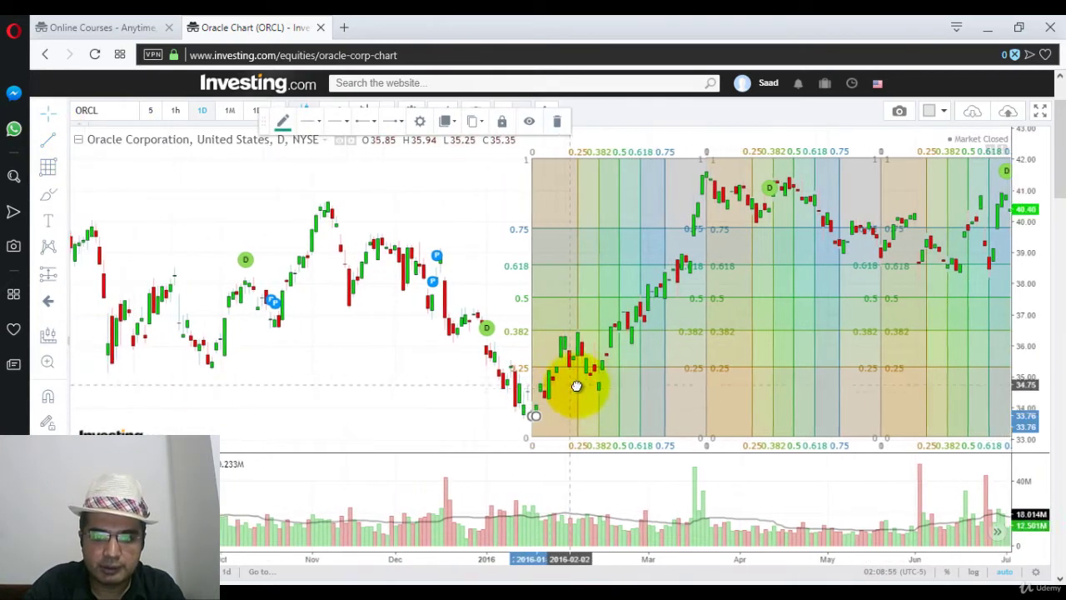
{"action": "left_click", "coordinate": [541, 422]}
{"action": "left_click_drag", "start_coordinate": [542, 422], "coordinate": [640, 383]}
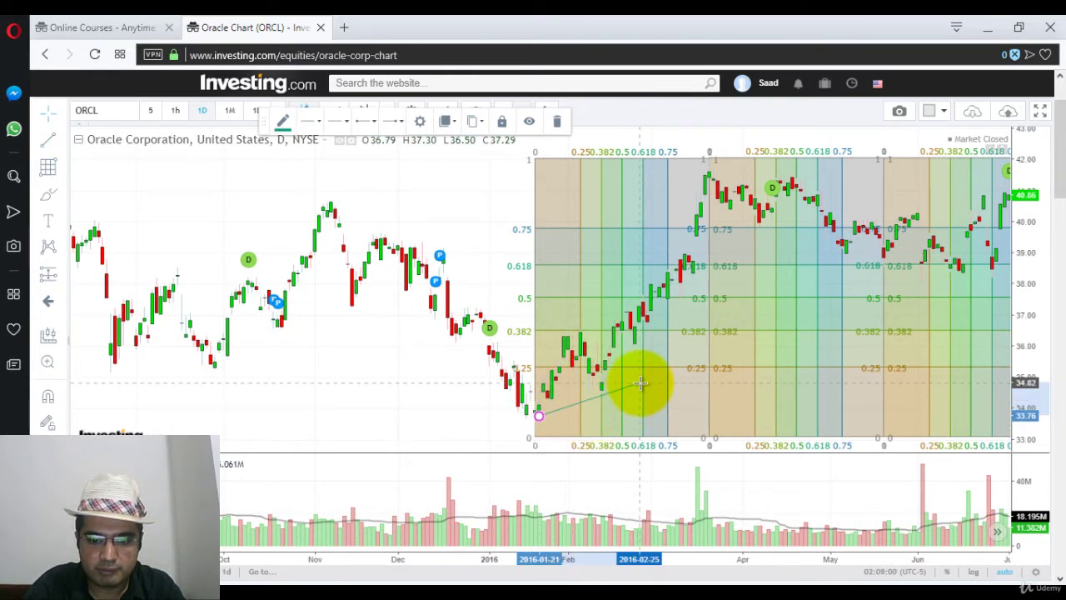
{"action": "right_click", "coordinate": [640, 385]}
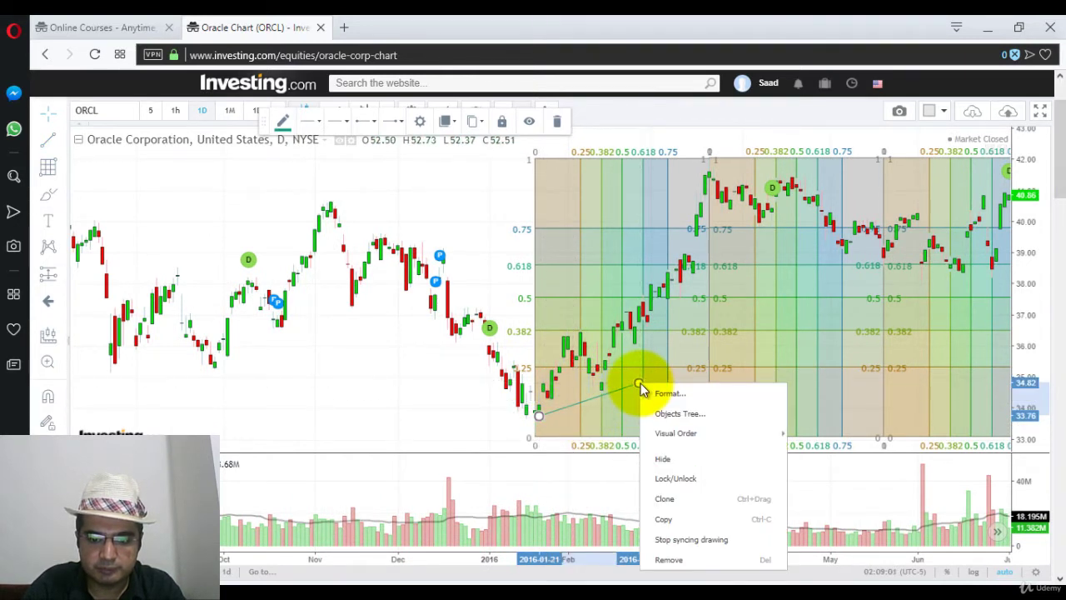
{"action": "left_click", "coordinate": [684, 398]}
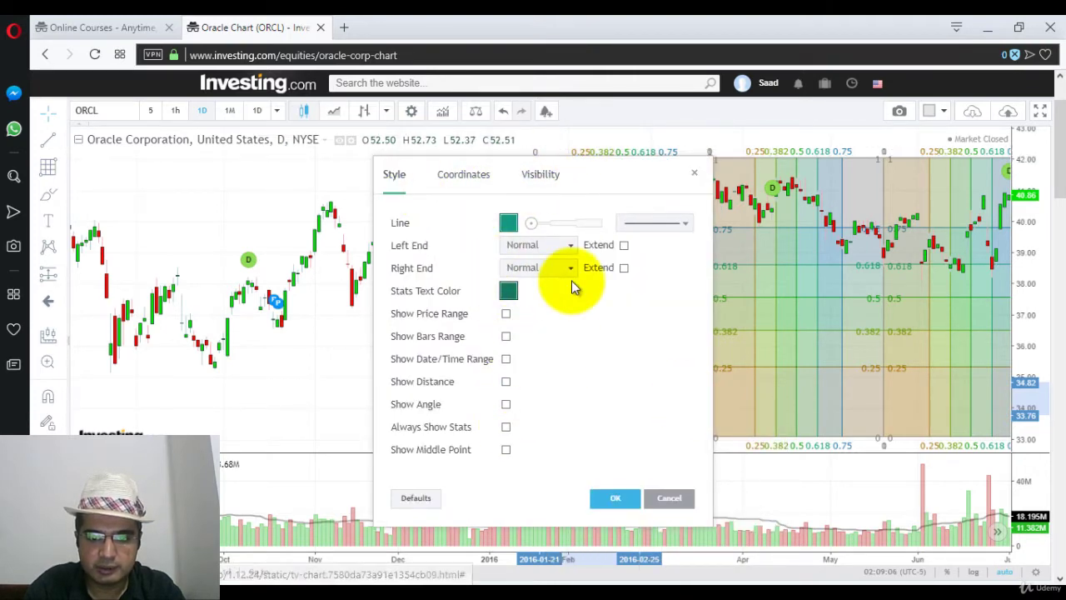
{"action": "key", "text": "Escape"}
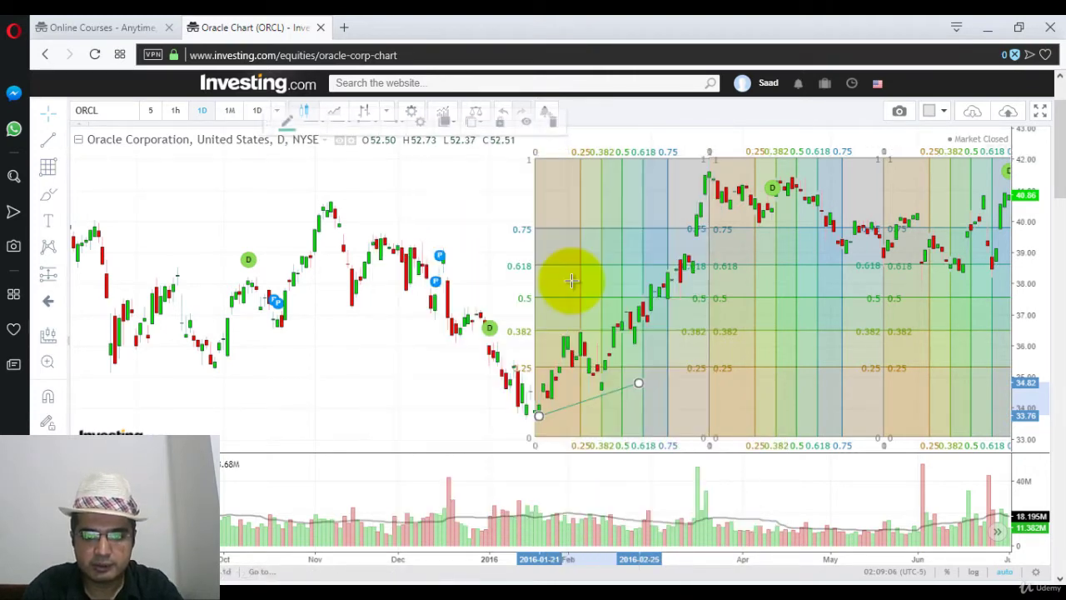
Format the trend line with Extend enabled for the Left End only, projecting it forward beyond its February 2016 point.
{"action": "right_click", "coordinate": [639, 386]}
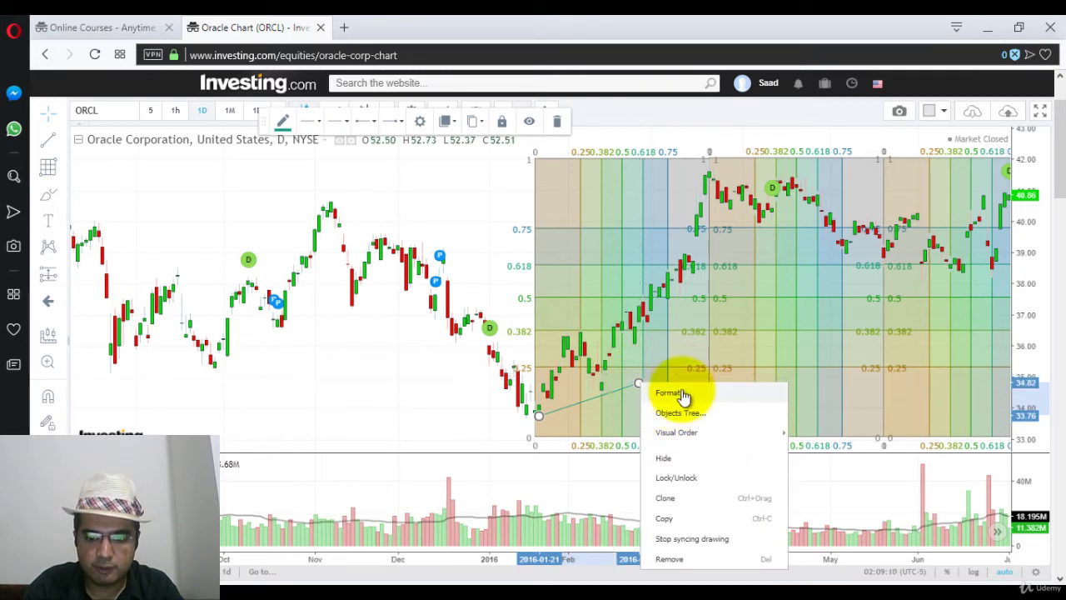
{"action": "left_click", "coordinate": [672, 393]}
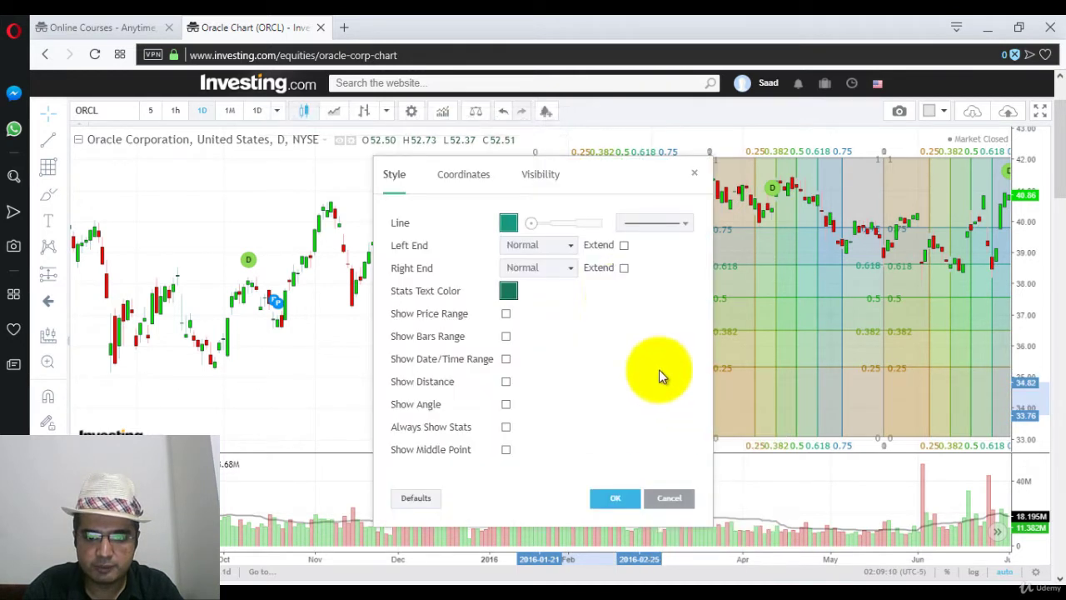
{"action": "left_click", "coordinate": [624, 269]}
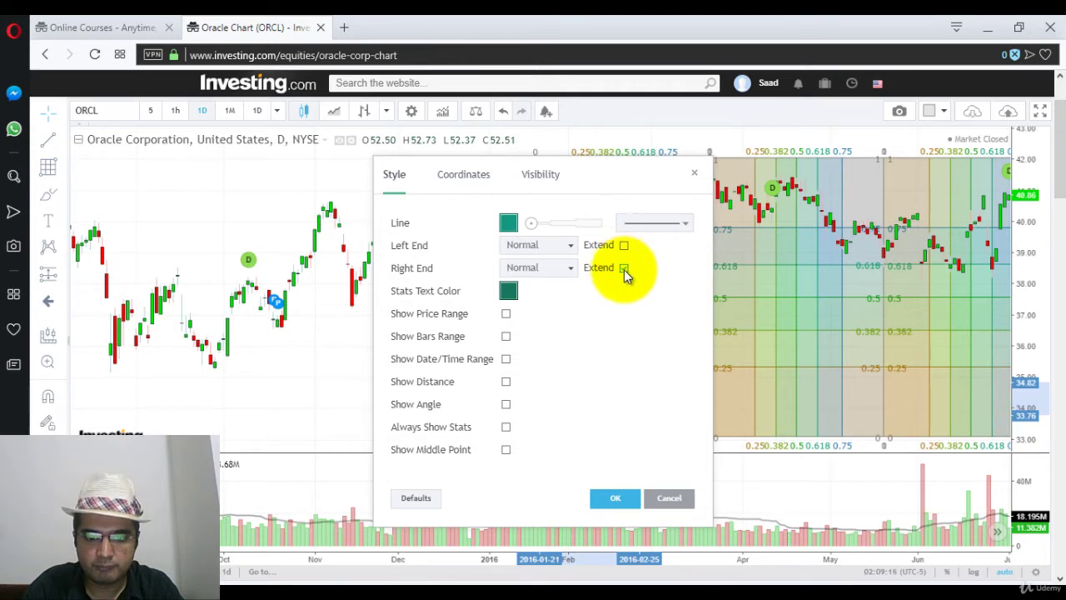
{"action": "left_click", "coordinate": [624, 268]}
{"action": "left_click", "coordinate": [624, 245]}
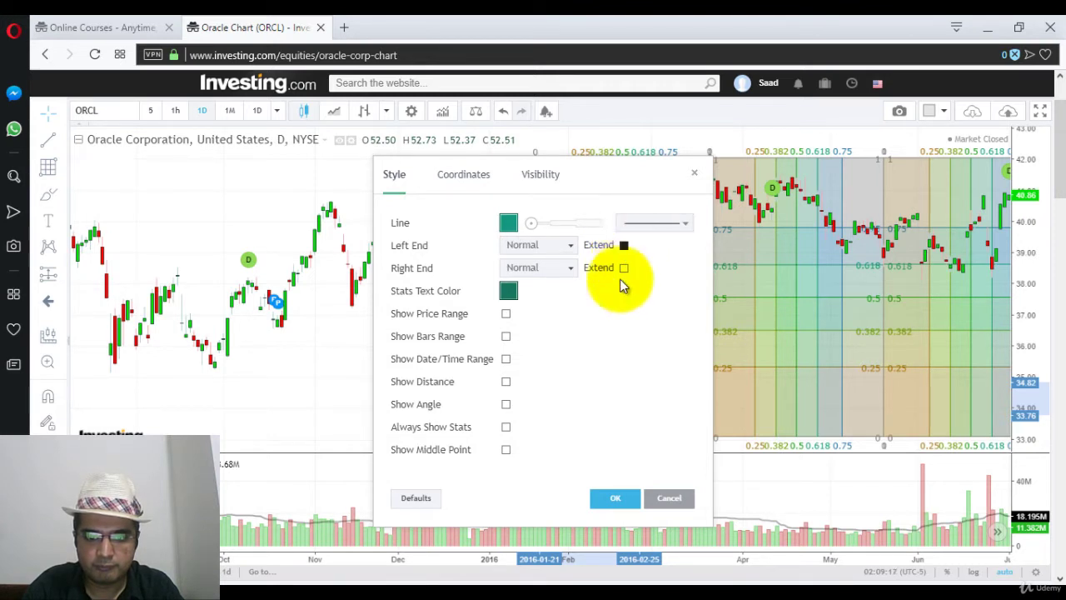
{"action": "left_click", "coordinate": [614, 498]}
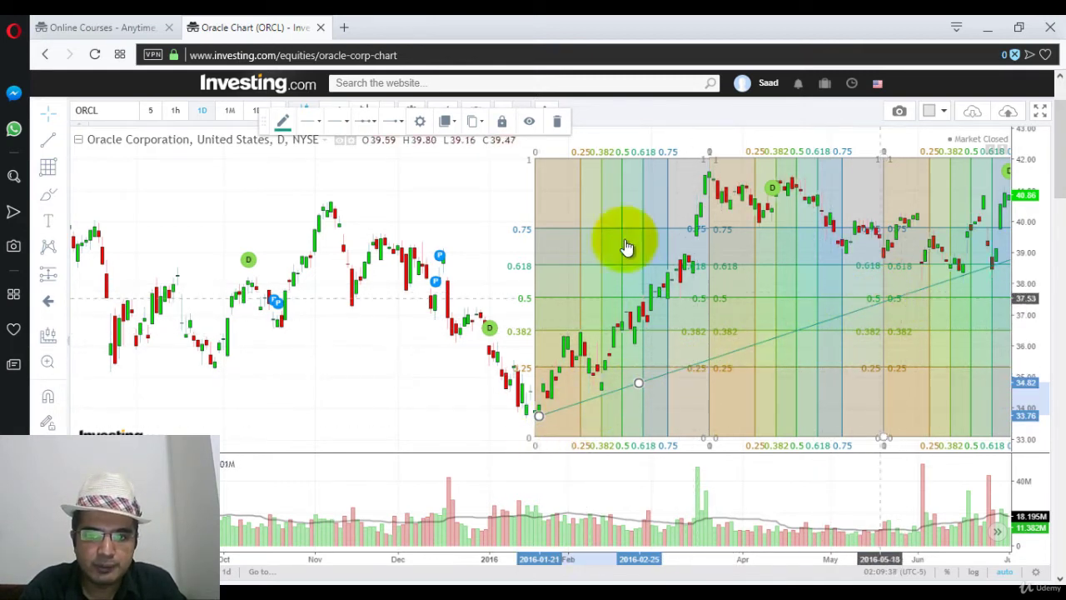
Draw a trend line from the 2016-03-21 high at about 41.92 down to about 41.28 on 2016-05-04.
{"action": "left_click", "coordinate": [57, 140]}
{"action": "left_click", "coordinate": [62, 141]}
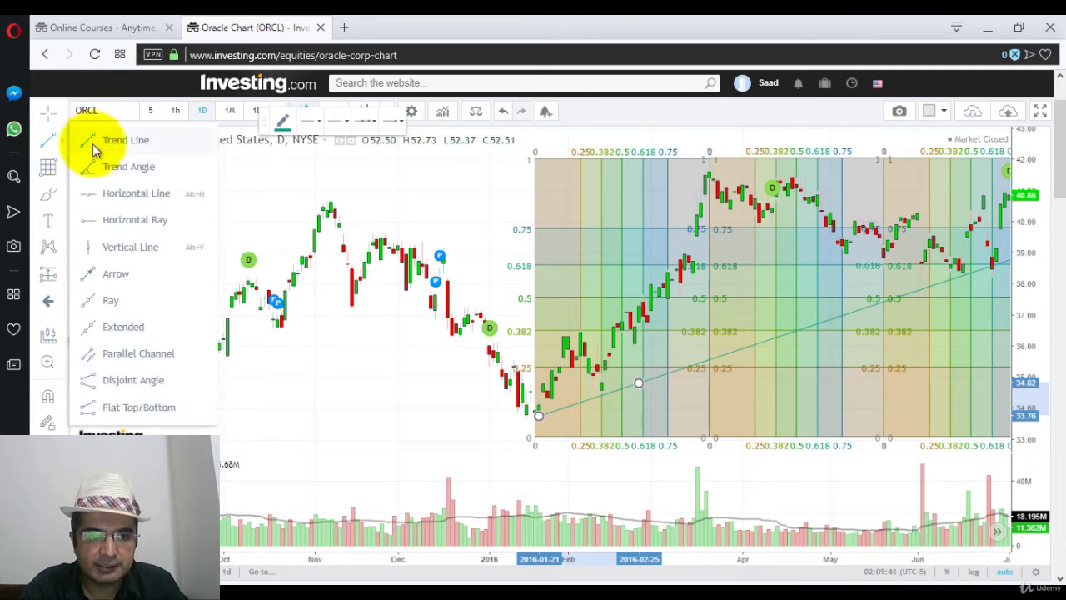
{"action": "left_click", "coordinate": [92, 143]}
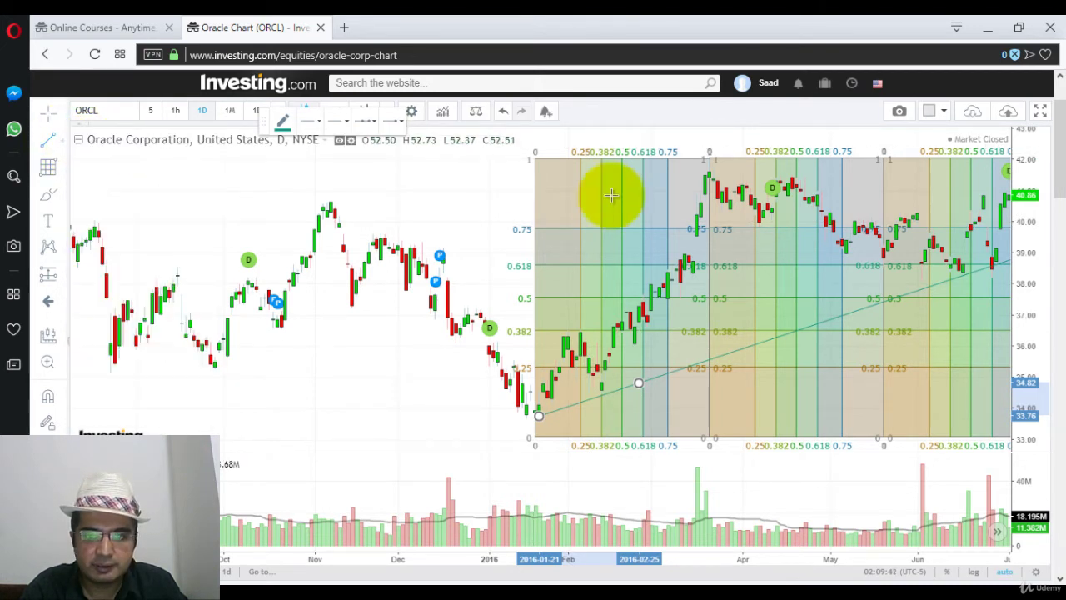
{"action": "left_click", "coordinate": [709, 161]}
{"action": "left_click", "coordinate": [772, 174]}
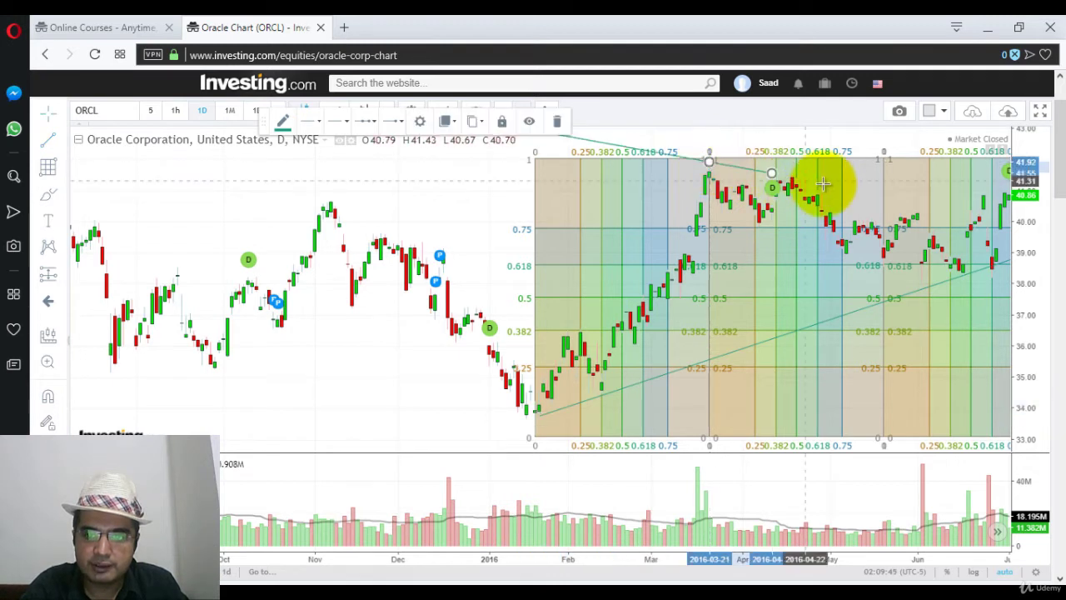
{"action": "left_click_drag", "start_coordinate": [824, 185], "coordinate": [843, 183]}
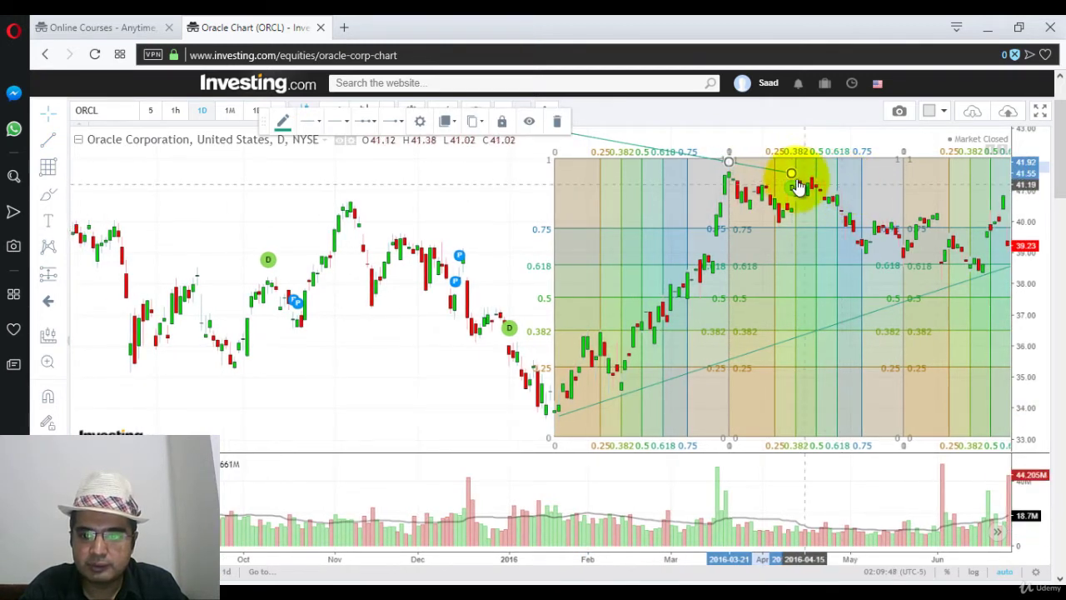
Format the descending trend line with Extend enabled for the Right End only, and bring its course through early July 2016 into view.
{"action": "right_click", "coordinate": [859, 185]}
{"action": "left_click", "coordinate": [883, 194]}
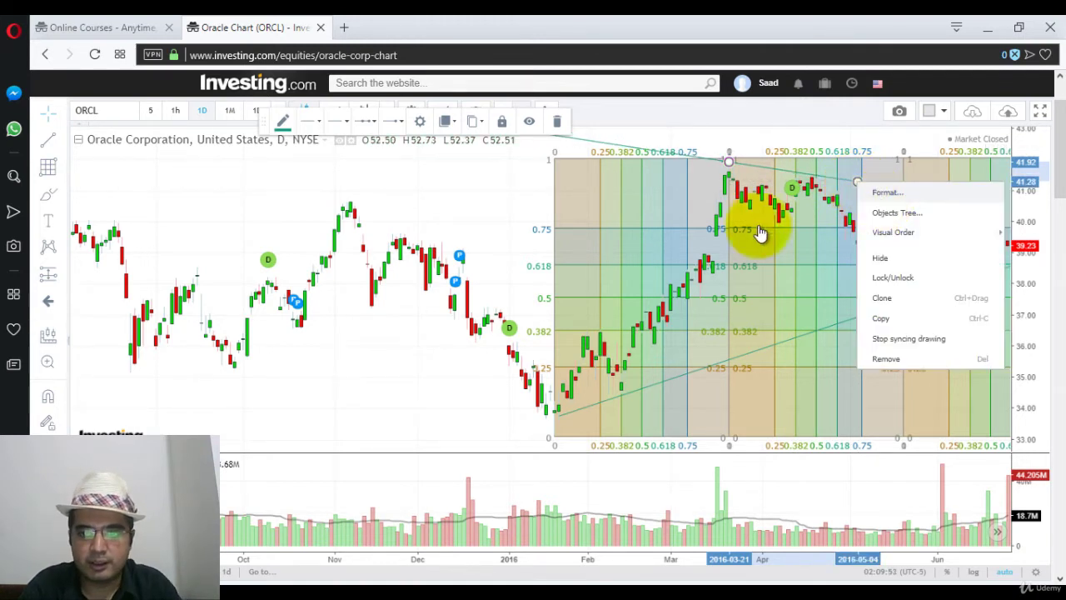
{"action": "left_click", "coordinate": [624, 245]}
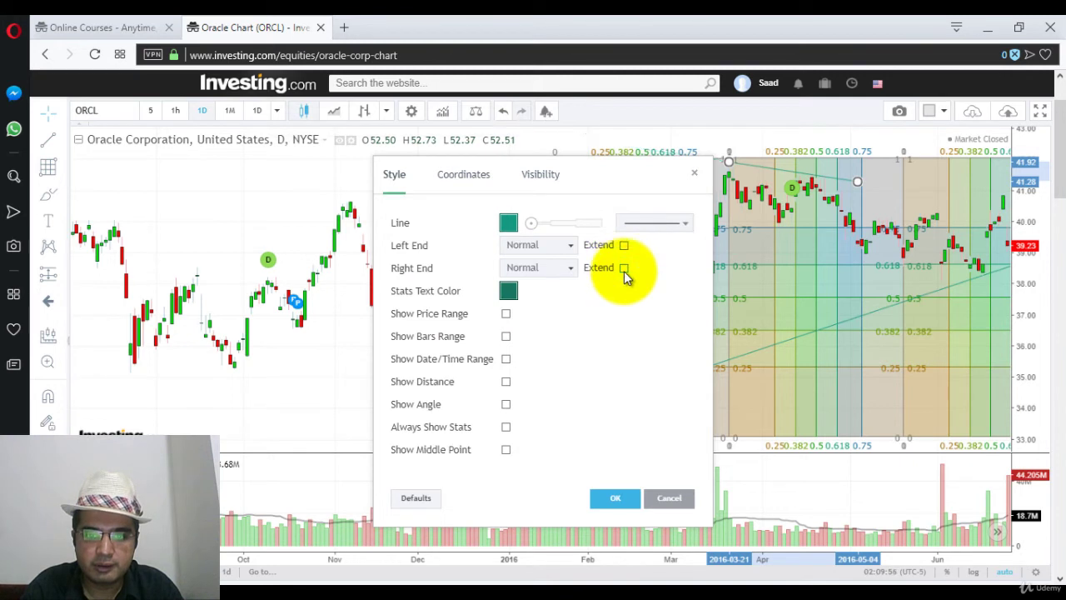
{"action": "left_click", "coordinate": [624, 268]}
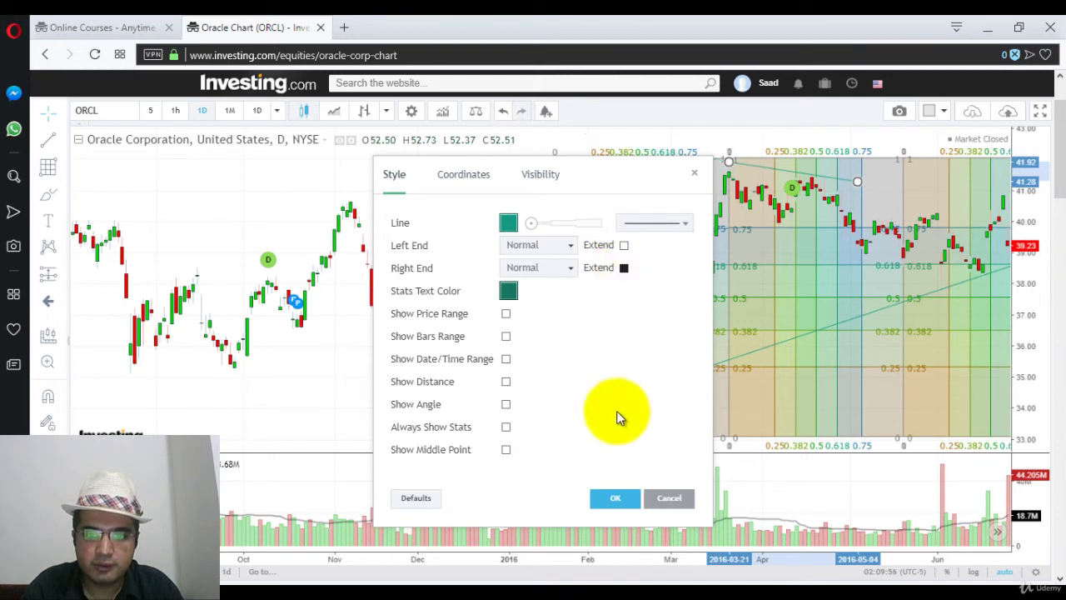
{"action": "left_click", "coordinate": [615, 499]}
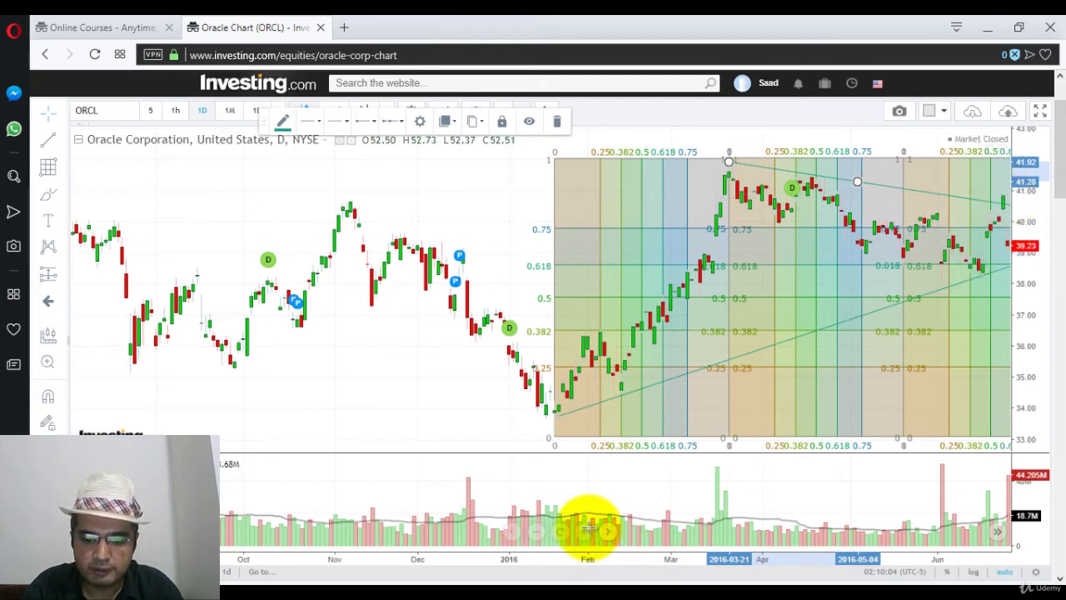
{"action": "scroll", "coordinate": [586, 533], "scroll_direction": "up", "scroll_amount": 2}
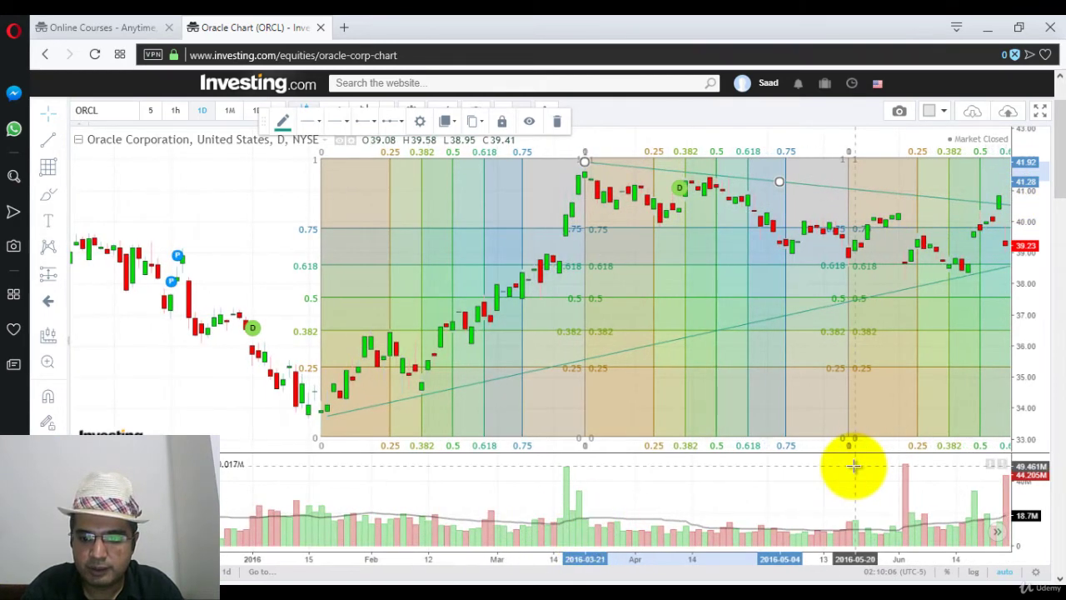
{"action": "left_click_drag", "start_coordinate": [853, 467], "coordinate": [785, 476]}
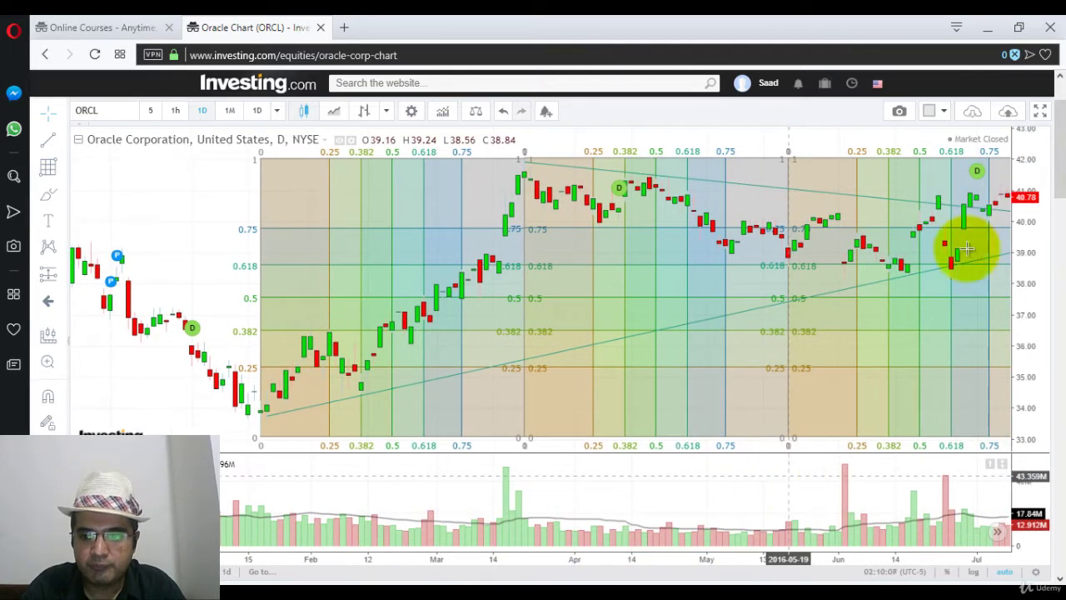
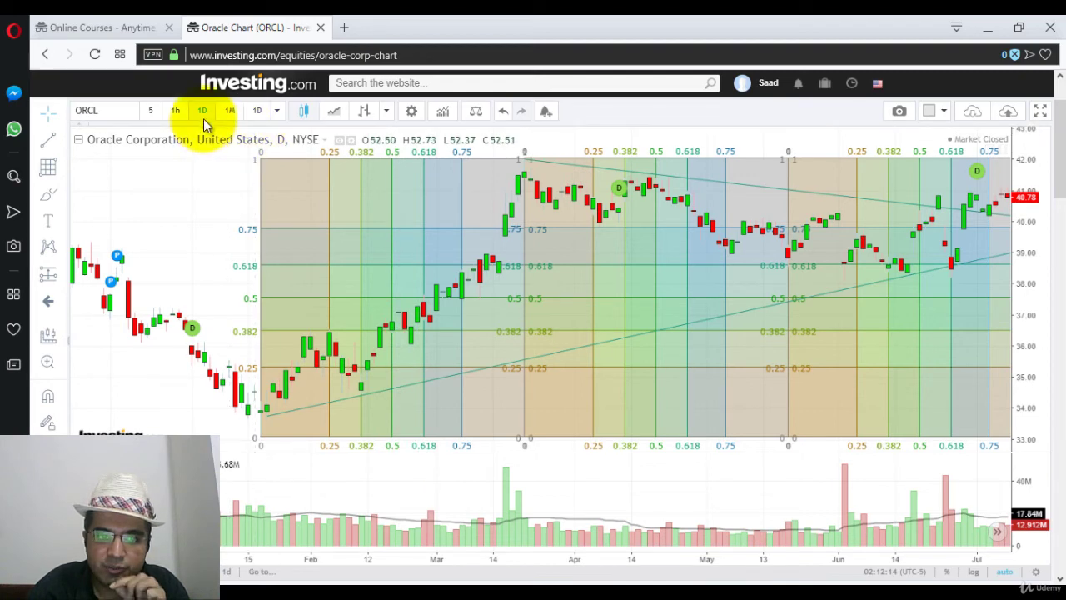
Try the 1-week interval on the Oracle chart and return to the 1-day interval.
{"action": "left_click", "coordinate": [279, 113]}
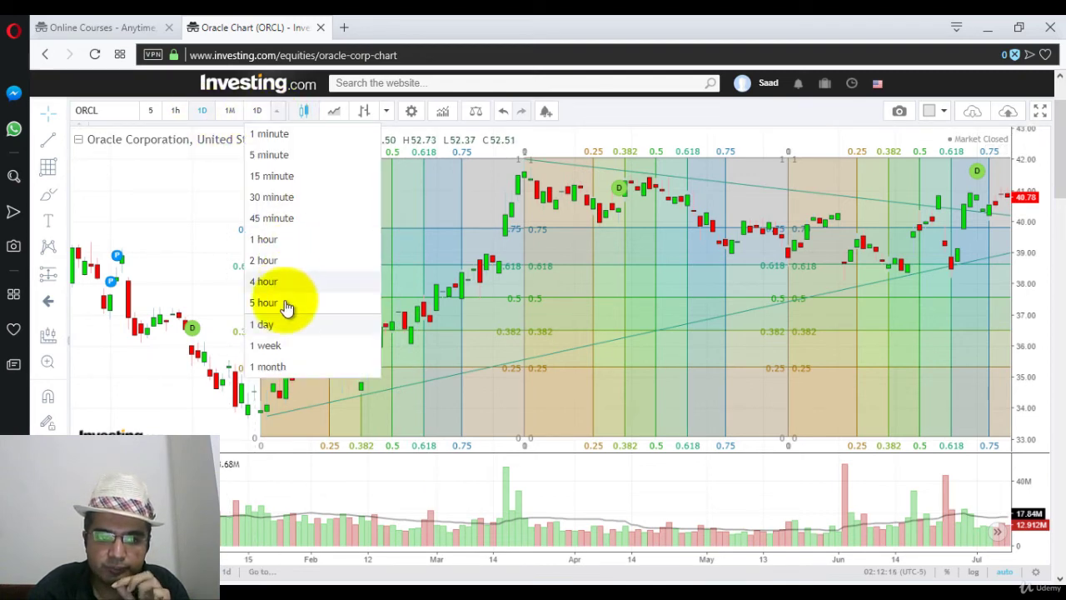
{"action": "left_click", "coordinate": [284, 346]}
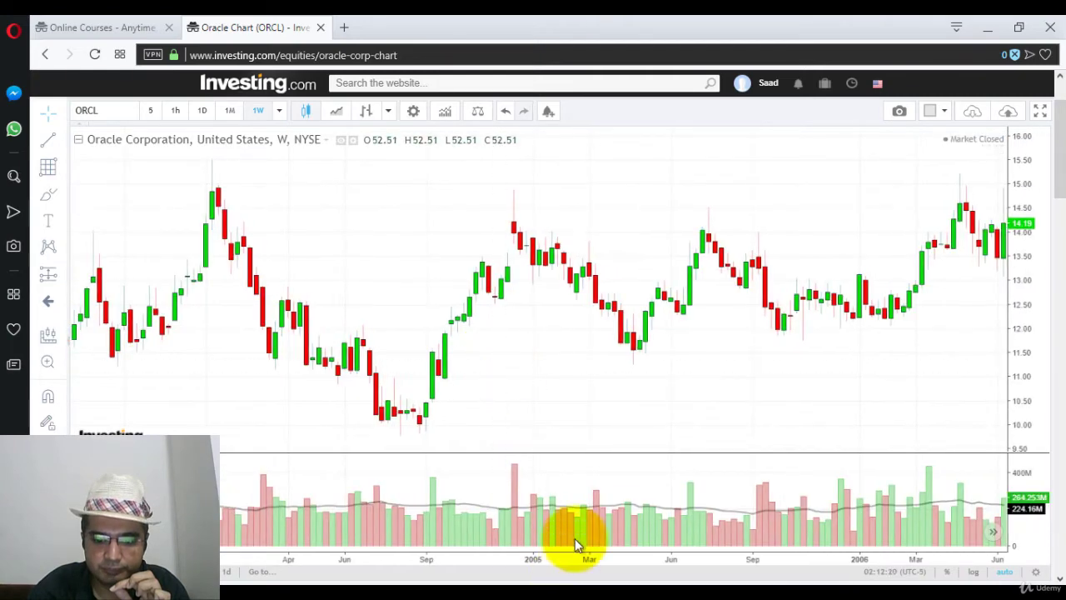
{"action": "left_click", "coordinate": [536, 533]}
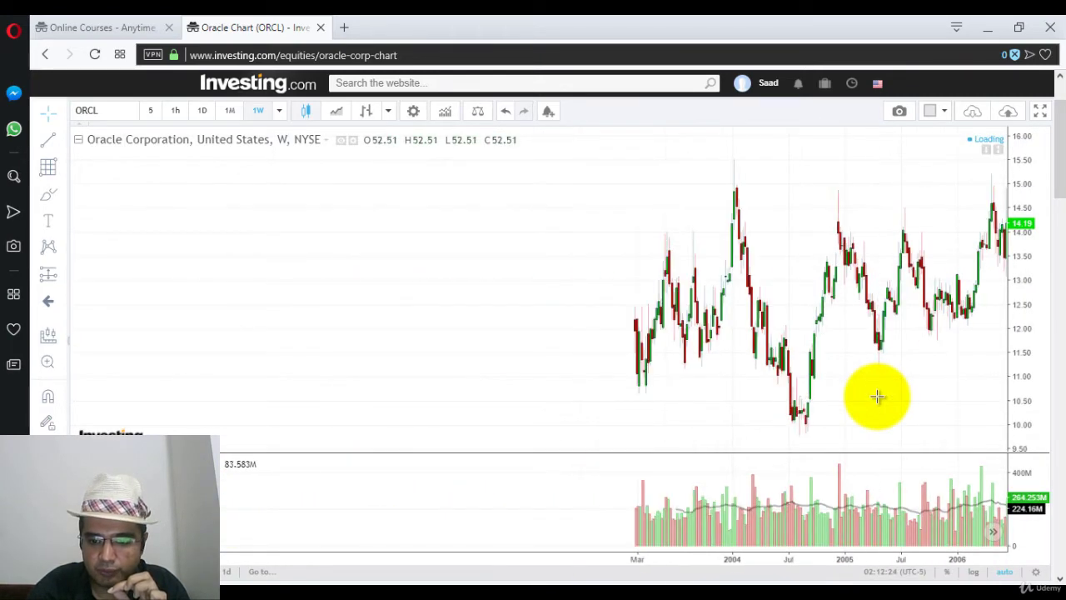
{"action": "scroll", "coordinate": [698, 397], "scroll_direction": "down", "scroll_amount": 3}
{"action": "left_click_drag", "start_coordinate": [699, 397], "coordinate": [159, 352]}
{"action": "left_click", "coordinate": [201, 110]}
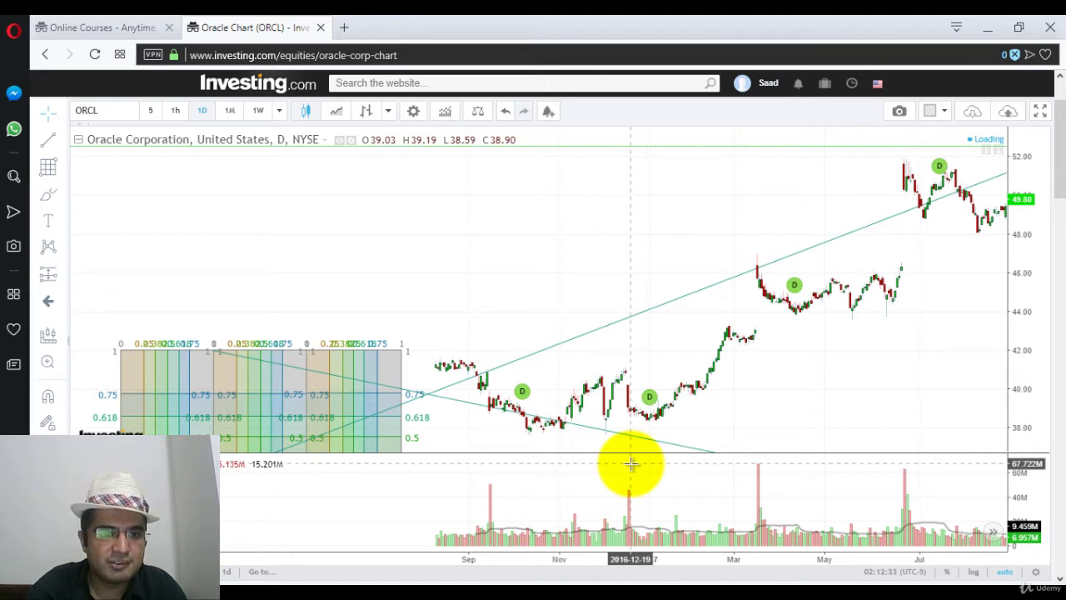
Switch the chart to the 1-week interval and examine the Gann Boxes and both extended trend lines from January 2016 to July 2017.
{"action": "left_click", "coordinate": [260, 110]}
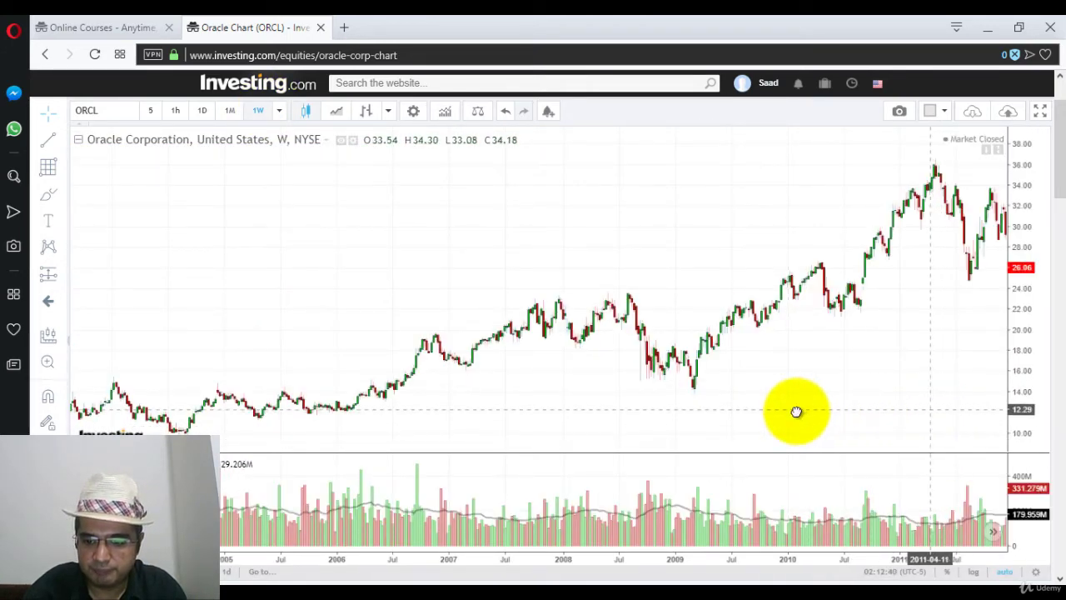
{"action": "left_click_drag", "start_coordinate": [797, 411], "coordinate": [396, 409]}
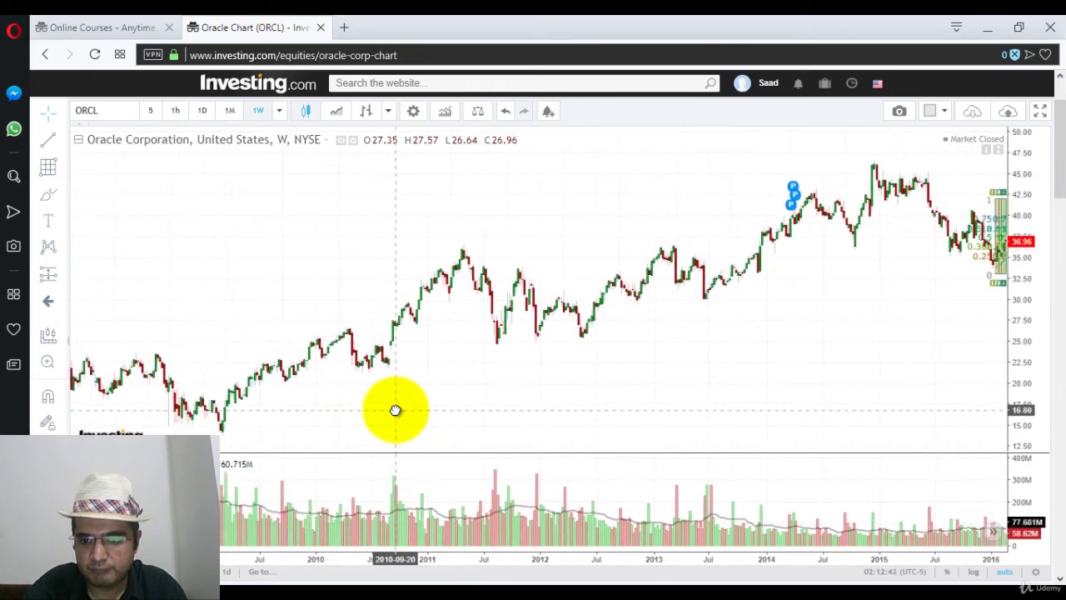
{"action": "left_click_drag", "start_coordinate": [847, 383], "coordinate": [681, 388]}
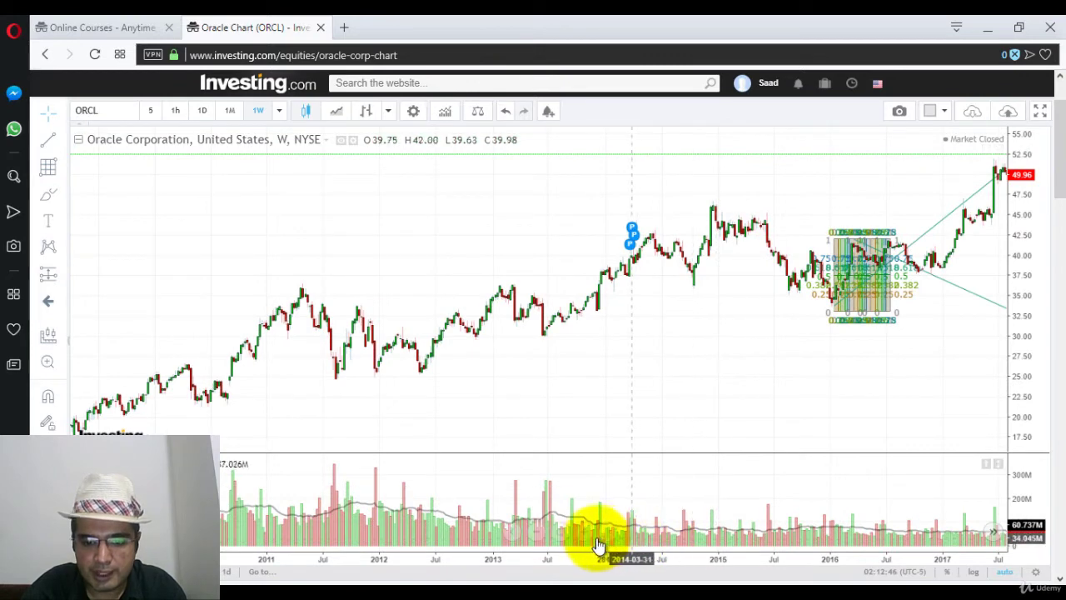
{"action": "scroll", "coordinate": [583, 538], "scroll_direction": "up", "scroll_amount": 4}
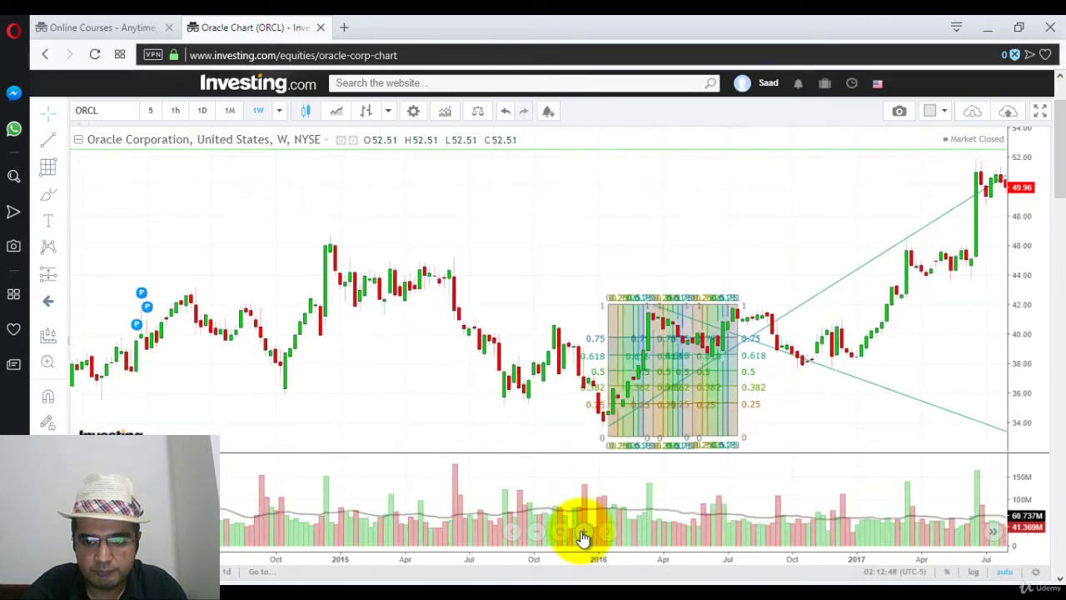
{"action": "scroll", "coordinate": [584, 537], "scroll_direction": "up", "scroll_amount": 2}
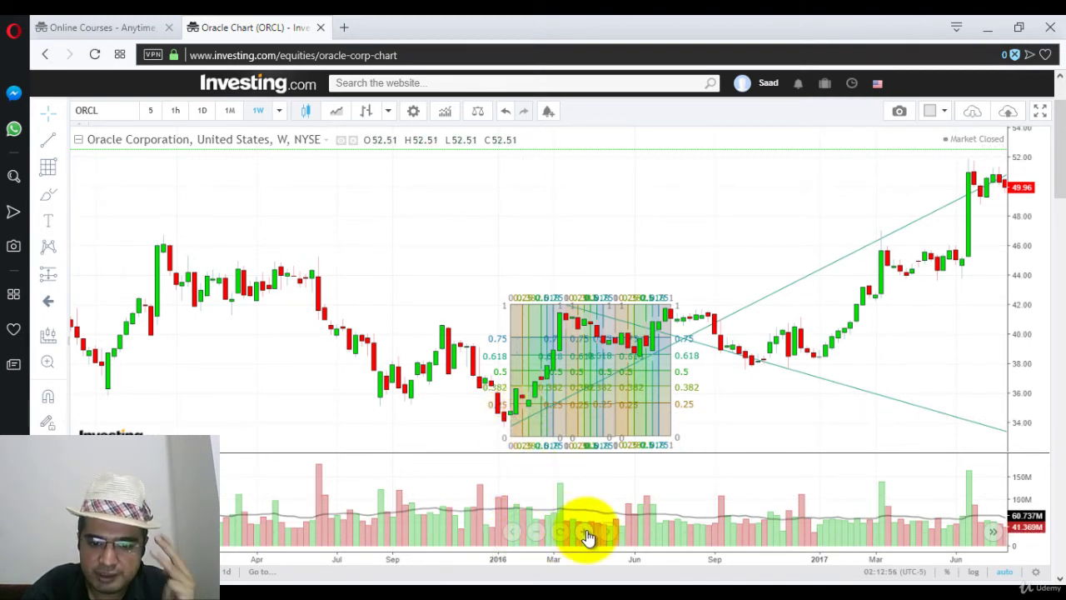
{"action": "left_click", "coordinate": [587, 536]}
{"action": "left_click", "coordinate": [588, 535]}
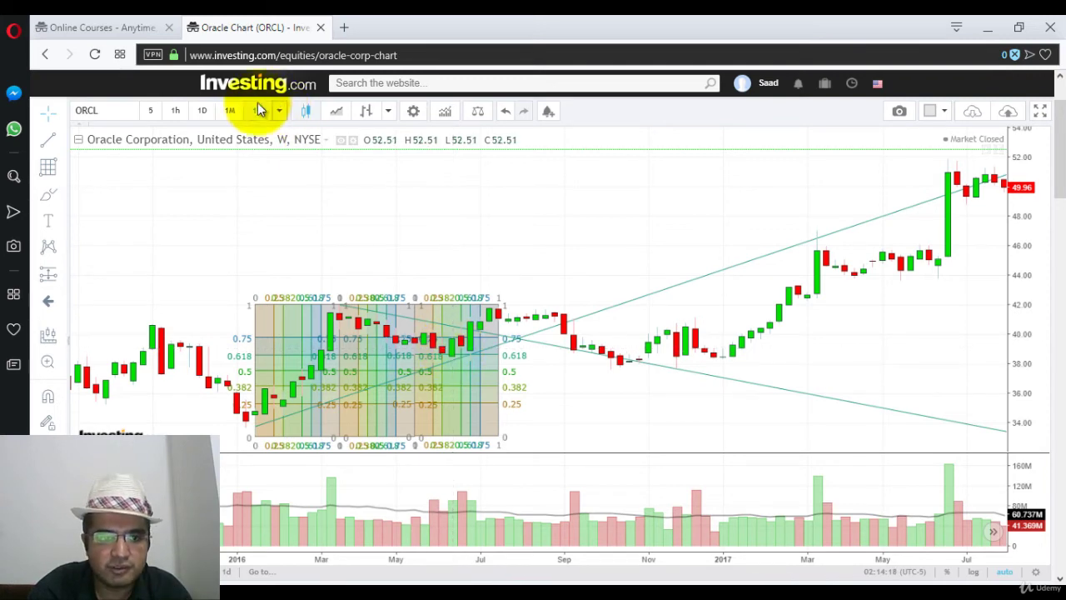
Switch the chart to the 1-day interval and examine price around the intersection of the two trend lines beside the third Gann Box.
{"action": "left_click", "coordinate": [206, 110]}
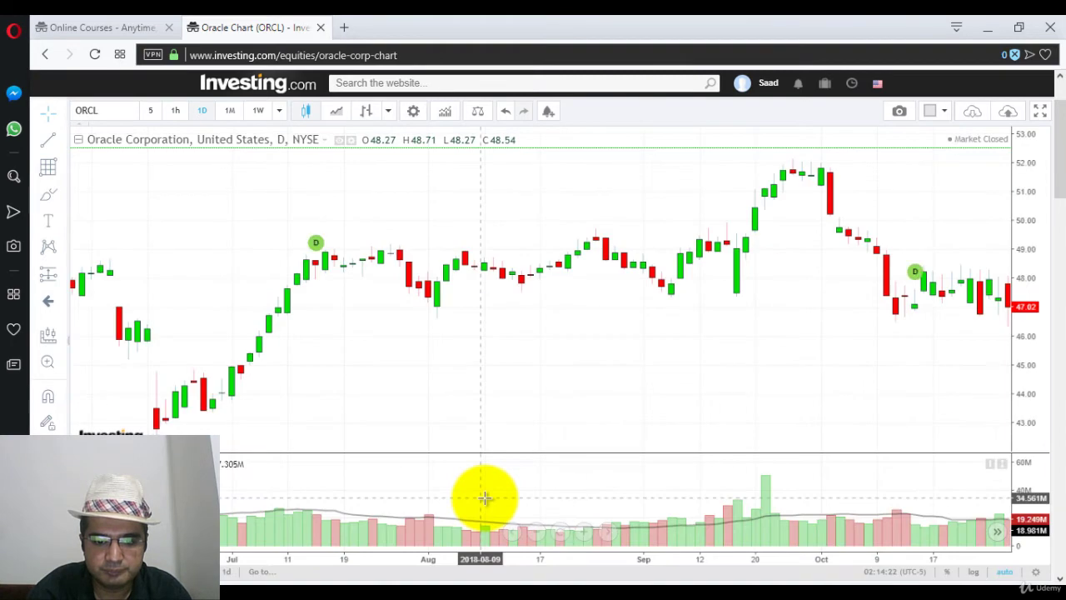
{"action": "left_click", "coordinate": [538, 534]}
{"action": "left_click", "coordinate": [538, 534]}
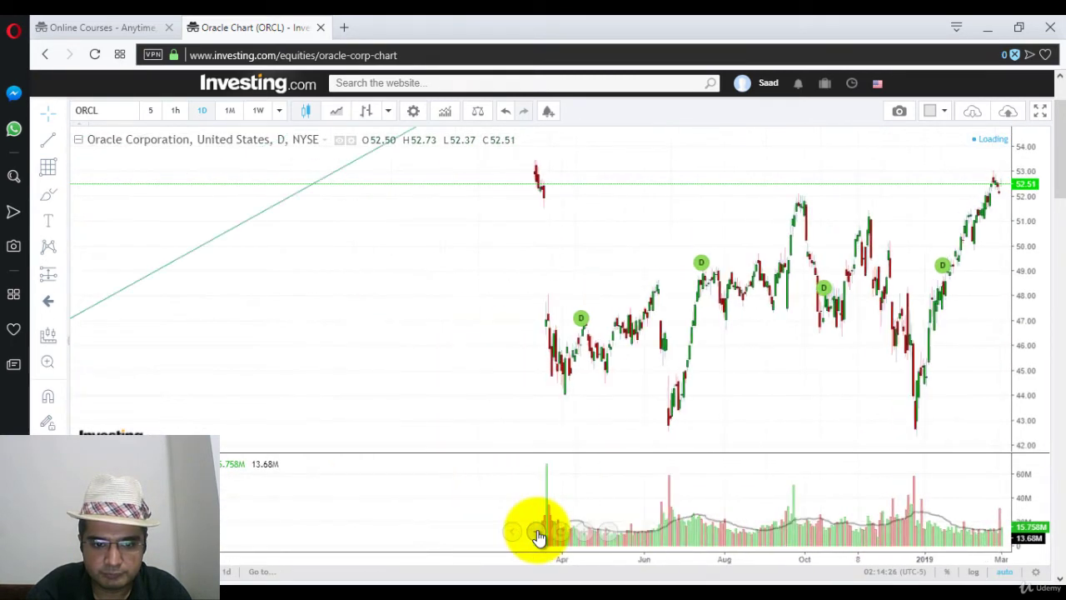
{"action": "left_click", "coordinate": [538, 534]}
{"action": "left_click", "coordinate": [538, 534]}
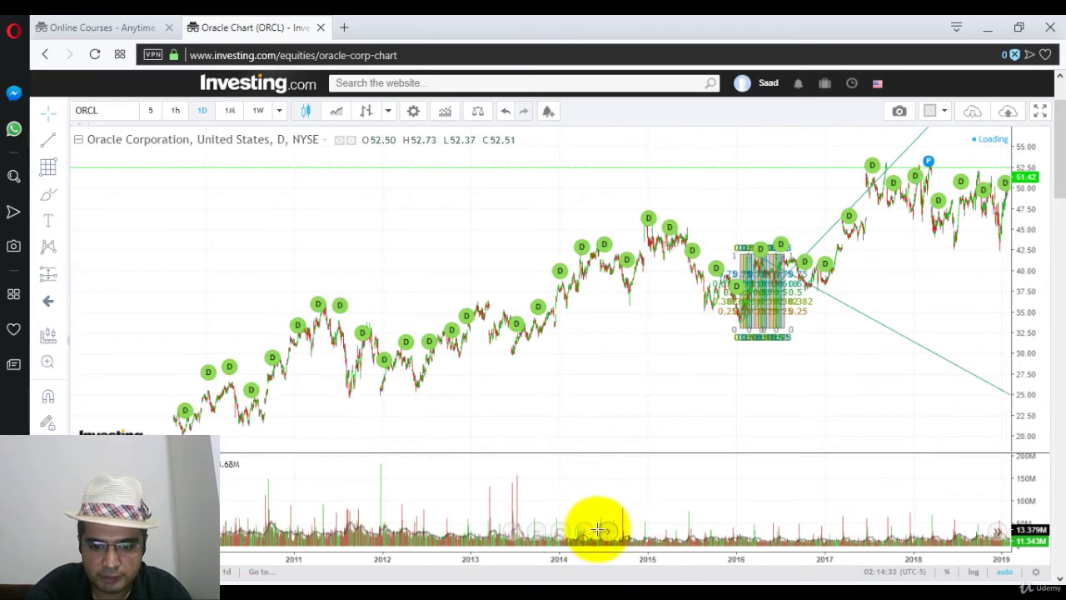
{"action": "scroll", "coordinate": [581, 537], "scroll_direction": "up", "scroll_amount": 3}
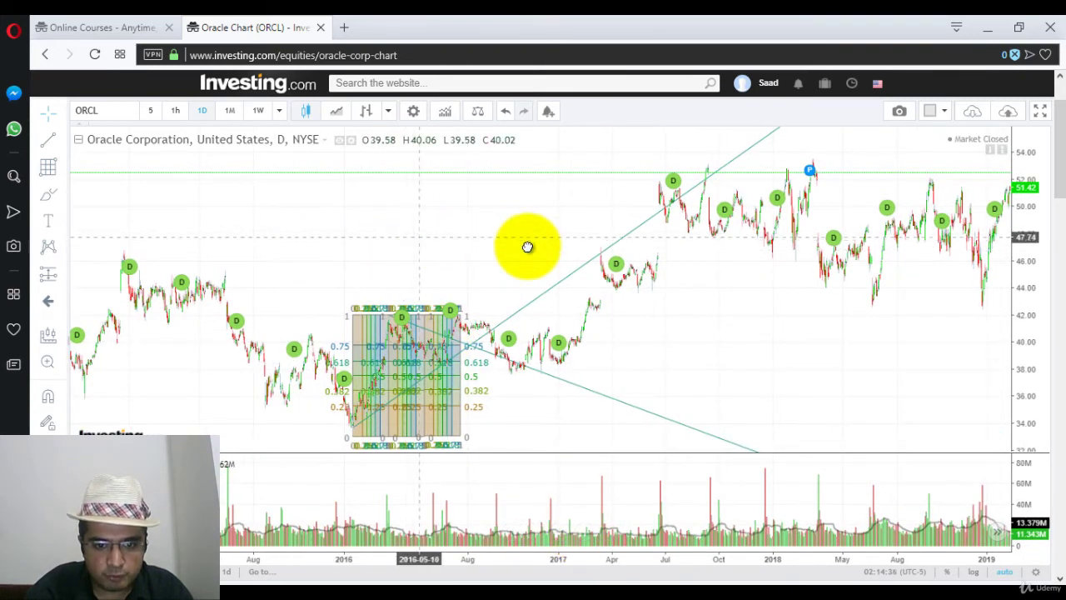
{"action": "left_click_drag", "start_coordinate": [528, 245], "coordinate": [614, 252]}
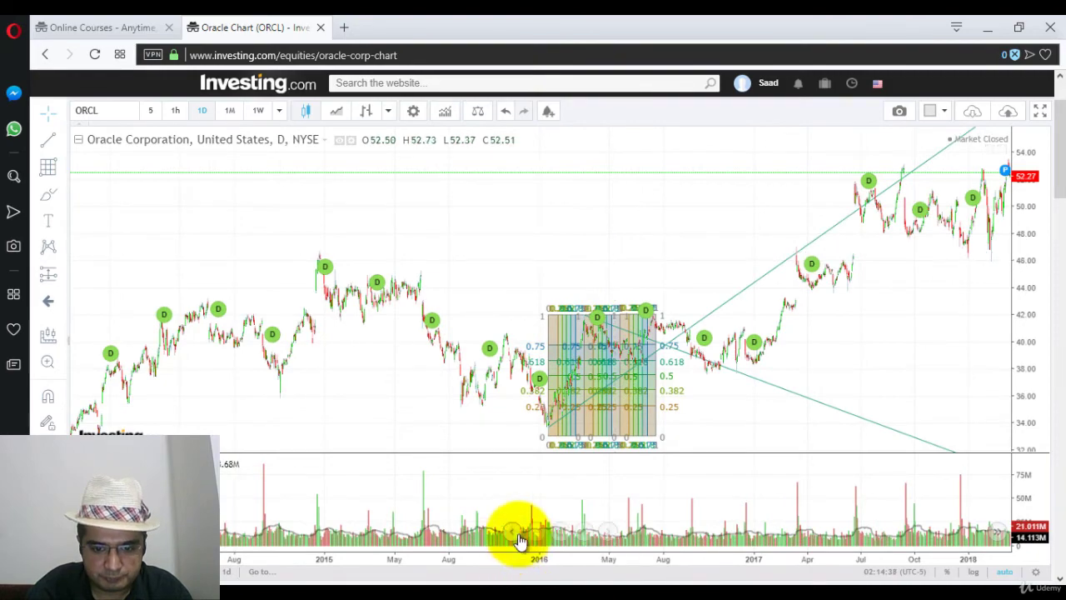
{"action": "scroll", "coordinate": [583, 533], "scroll_direction": "up", "scroll_amount": 3}
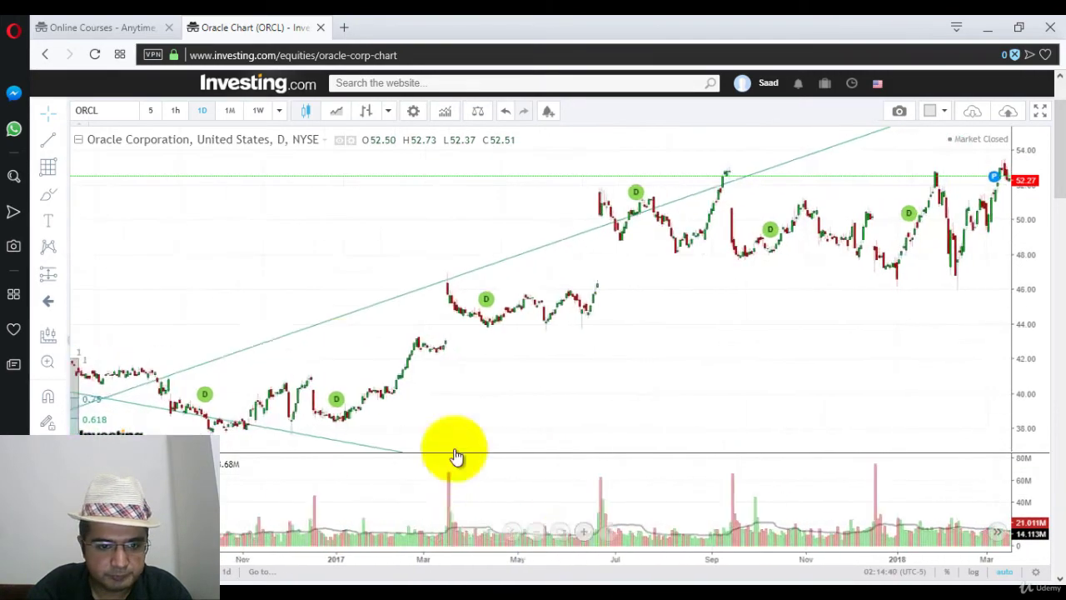
{"action": "left_click_drag", "start_coordinate": [153, 278], "coordinate": [928, 262]}
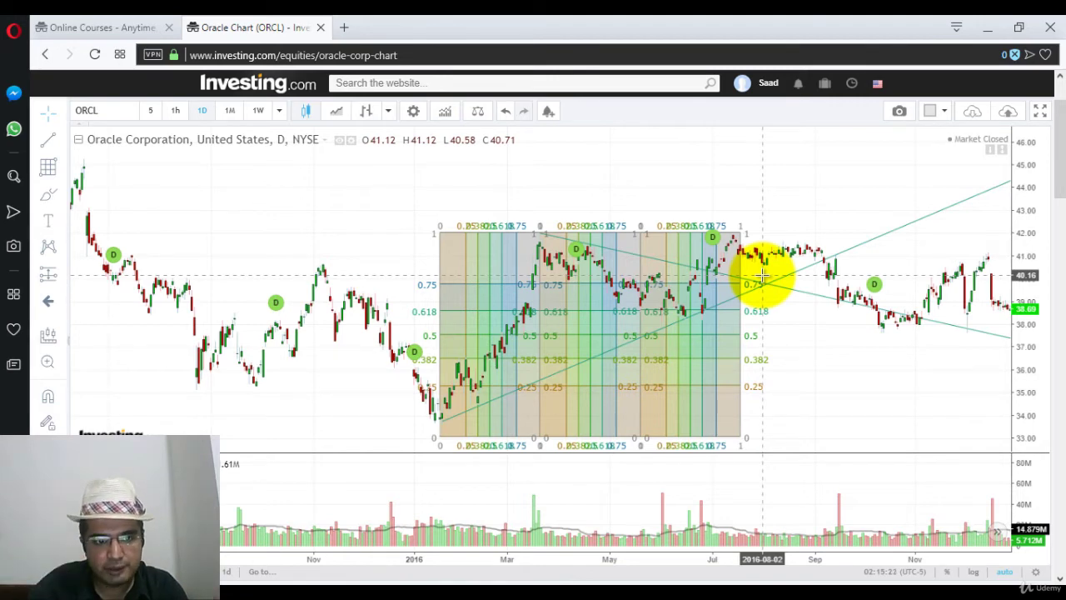
Return to the 1-week interval and examine the candles following the trend-line intersection, from August 2016 to early 2017.
{"action": "left_click", "coordinate": [259, 110]}
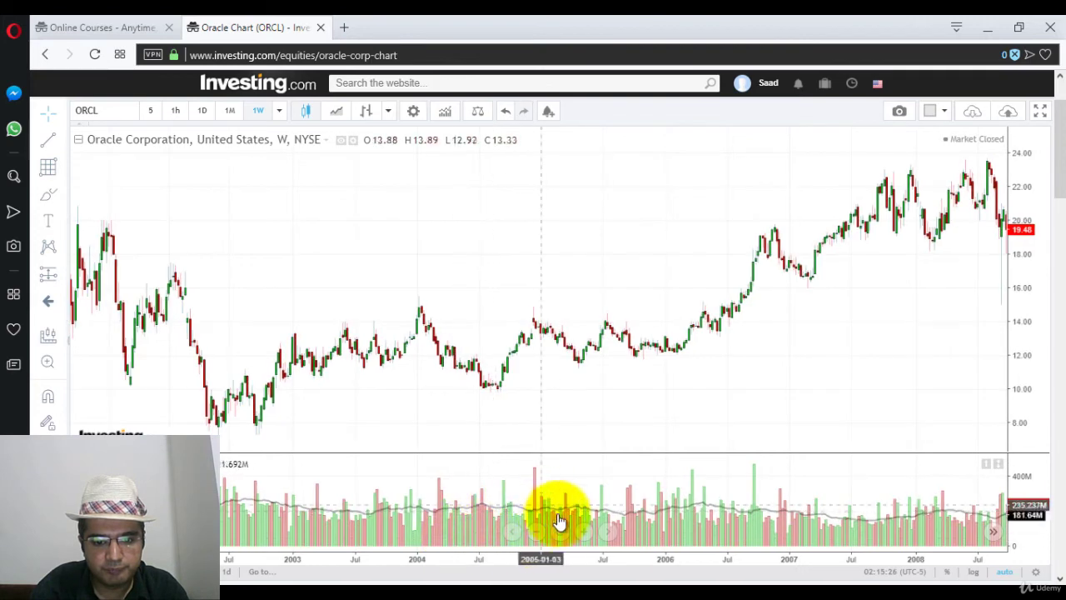
{"action": "scroll", "coordinate": [542, 528], "scroll_direction": "down", "scroll_amount": 5}
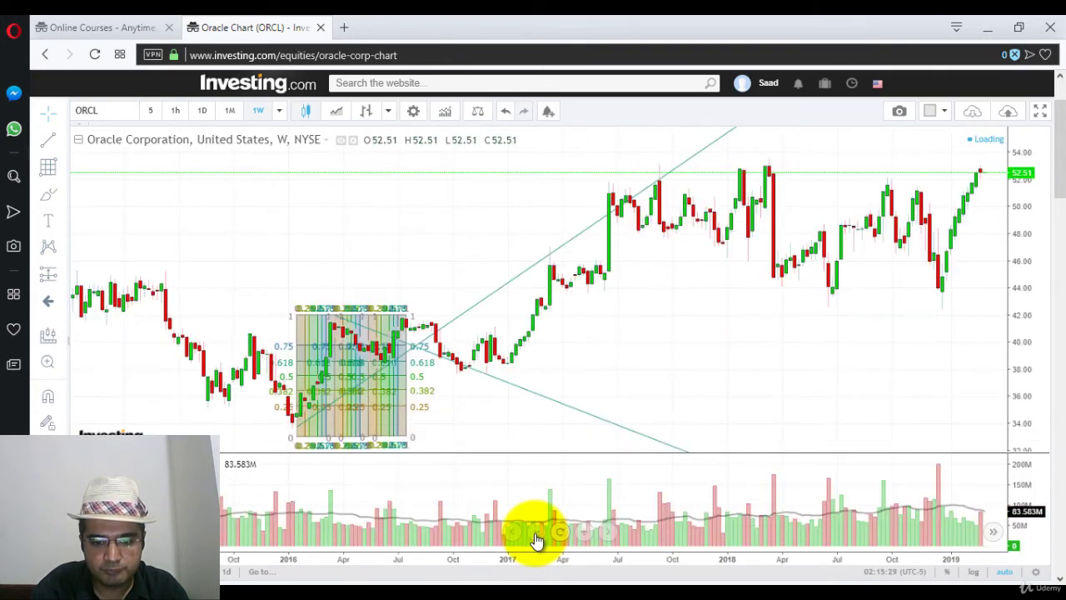
{"action": "scroll", "coordinate": [534, 537], "scroll_direction": "down", "scroll_amount": 6}
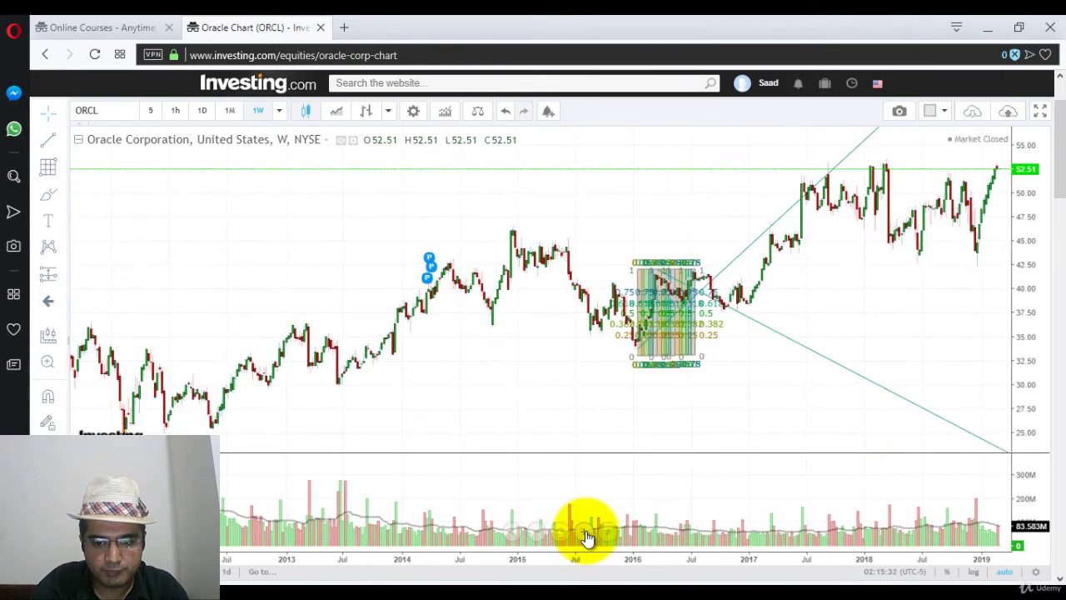
{"action": "scroll", "coordinate": [587, 537], "scroll_direction": "up", "scroll_amount": 5}
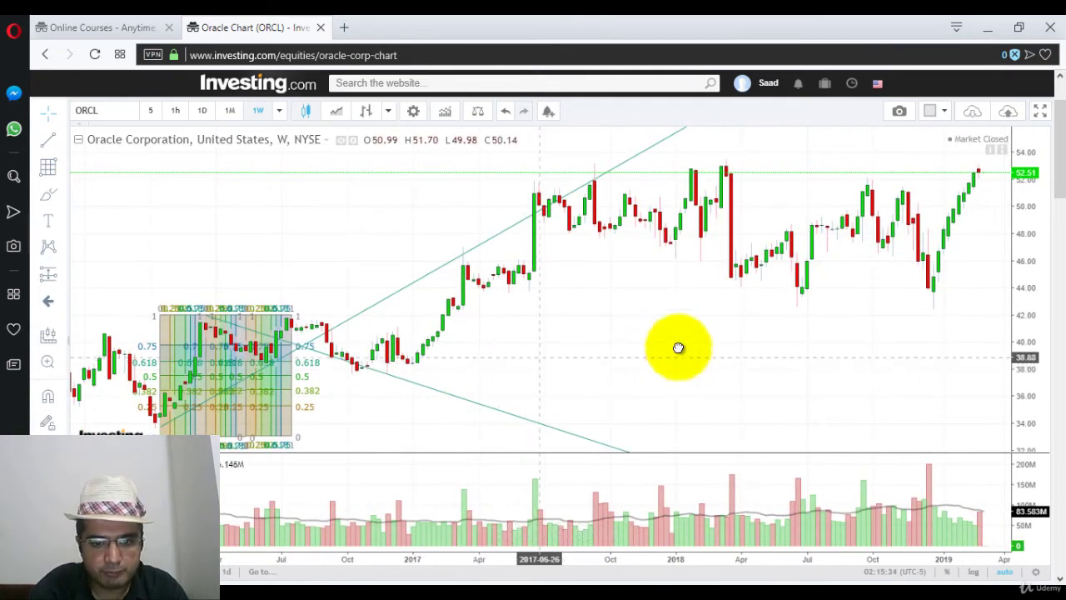
{"action": "left_click_drag", "start_coordinate": [679, 347], "coordinate": [941, 341]}
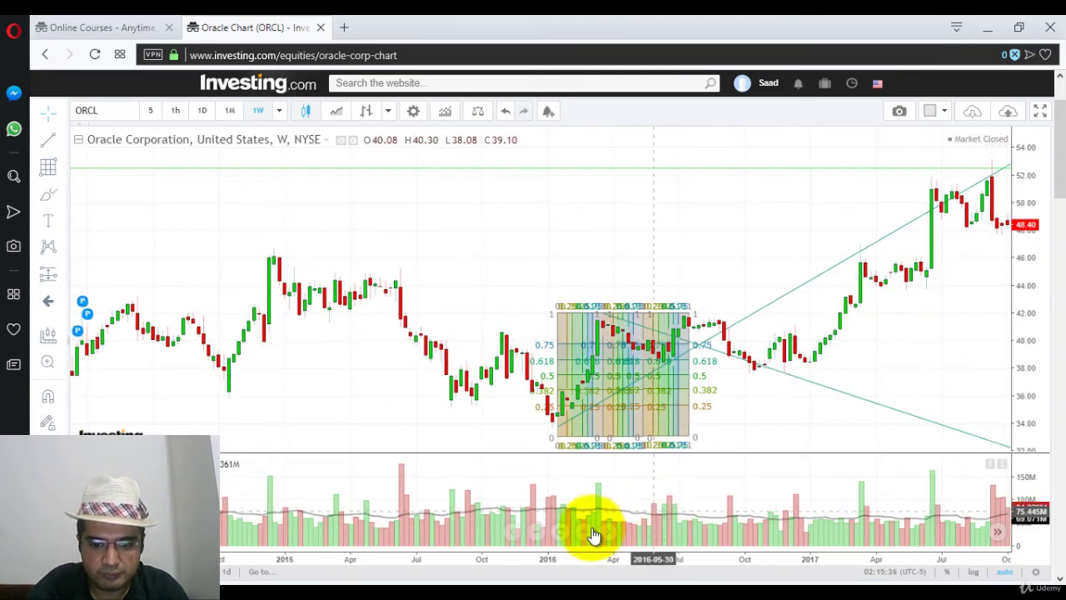
{"action": "scroll", "coordinate": [587, 532], "scroll_direction": "up", "scroll_amount": 5}
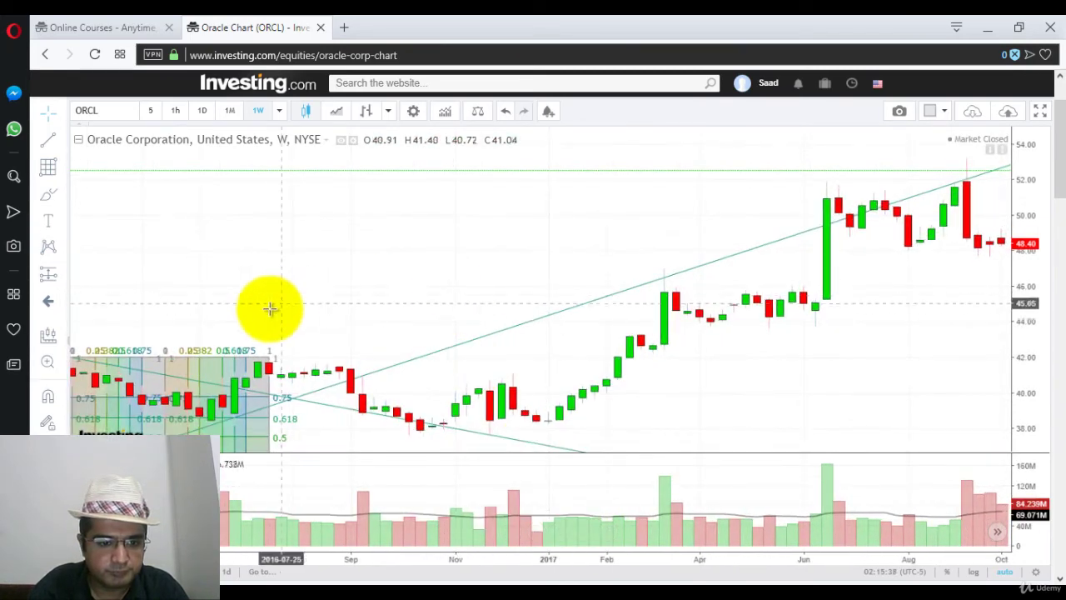
{"action": "left_click_drag", "start_coordinate": [270, 308], "coordinate": [666, 271]}
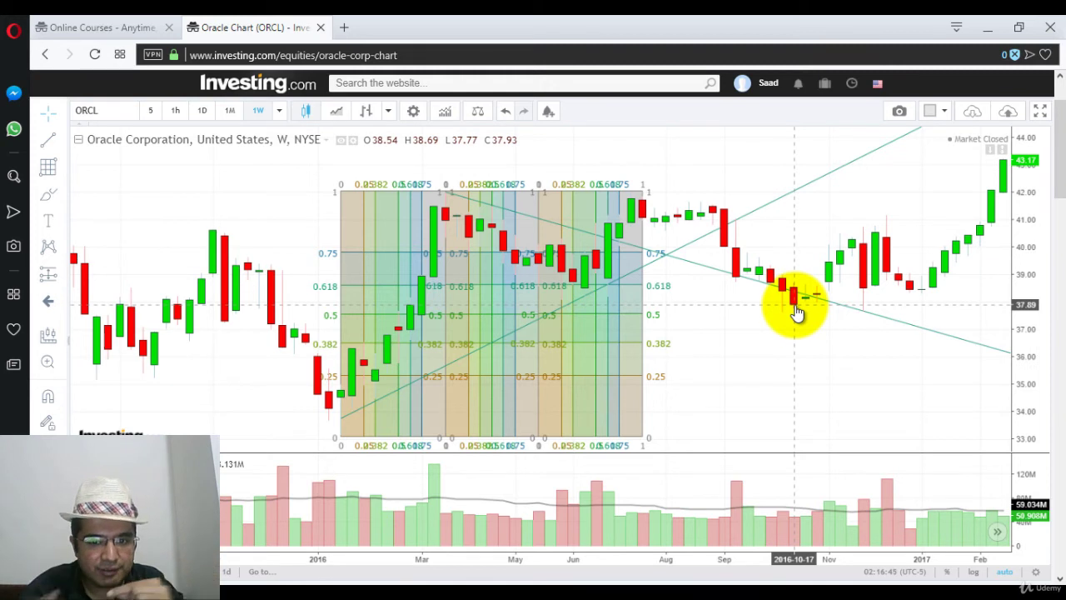
Duplicate the third Gann Box twice and place the copies edge to edge after it, extending the row from 2016-07-18 into November 2016.
{"action": "left_click", "coordinate": [620, 289]}
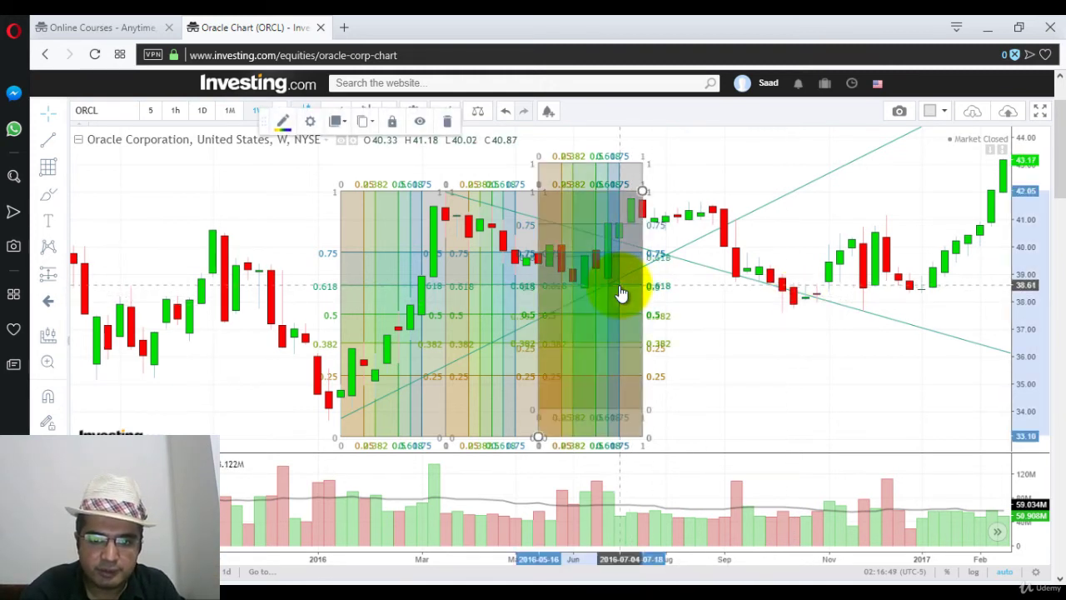
{"action": "mouse_move", "coordinate": [608, 155]}
{"action": "left_mouse_down"}
{"action": "mouse_move", "coordinate": [727, 185]}
{"action": "mouse_move", "coordinate": [702, 190]}
{"action": "left_mouse_up"}
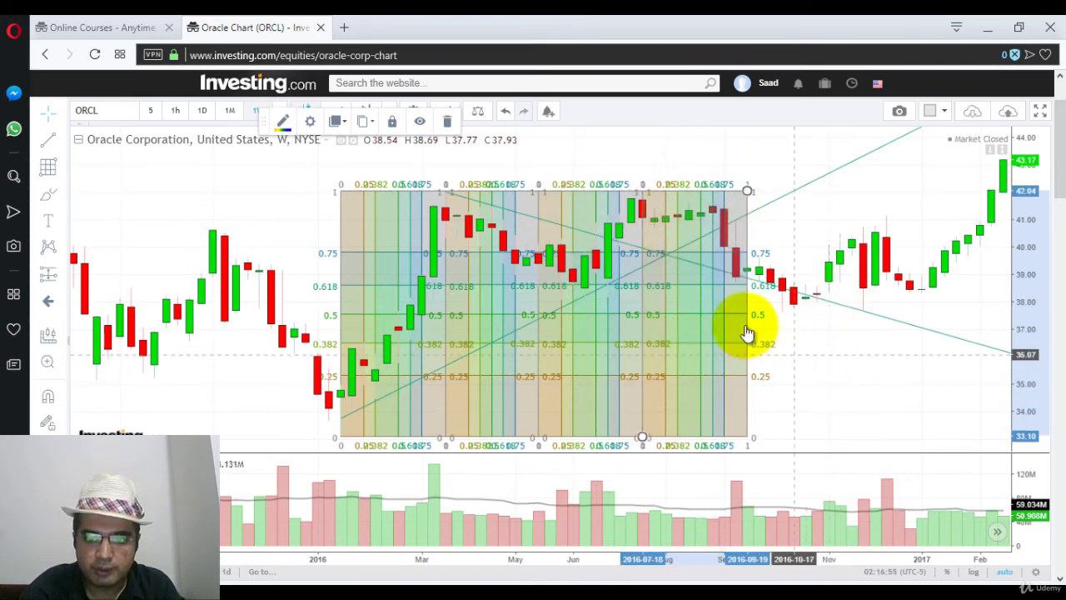
{"action": "key", "text": "ctrl+z"}
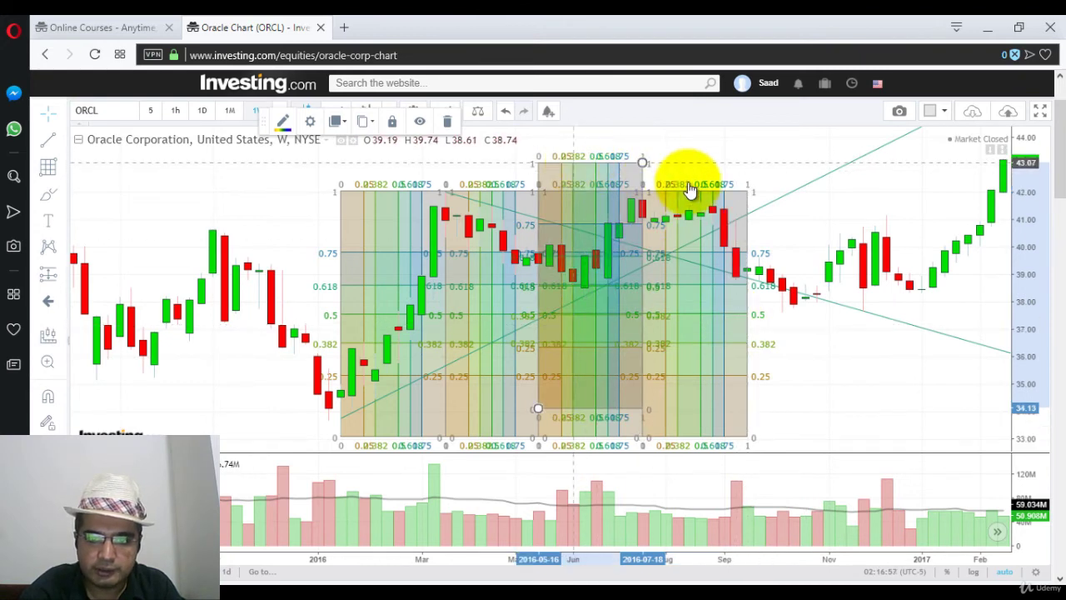
{"action": "mouse_move", "coordinate": [690, 190]}
{"action": "left_mouse_down"}
{"action": "mouse_move", "coordinate": [838, 222]}
{"action": "mouse_move", "coordinate": [791, 194]}
{"action": "left_mouse_up"}
{"action": "left_click", "coordinate": [691, 255]}
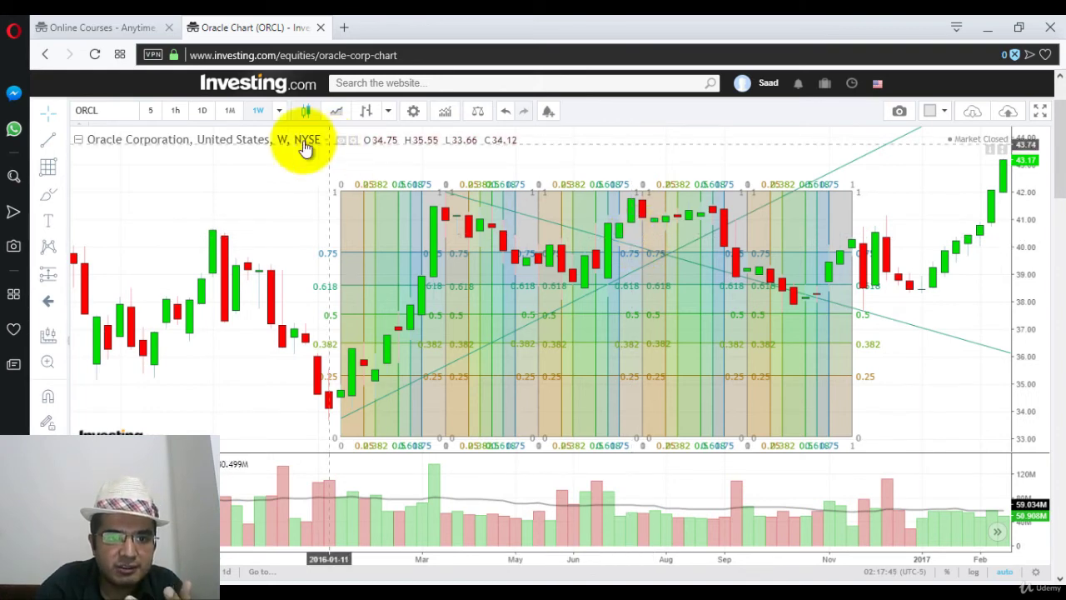
Switch the chart to the 1-day interval and show the full row of Gann Boxes from January to November 2016.
{"action": "left_click", "coordinate": [201, 110]}
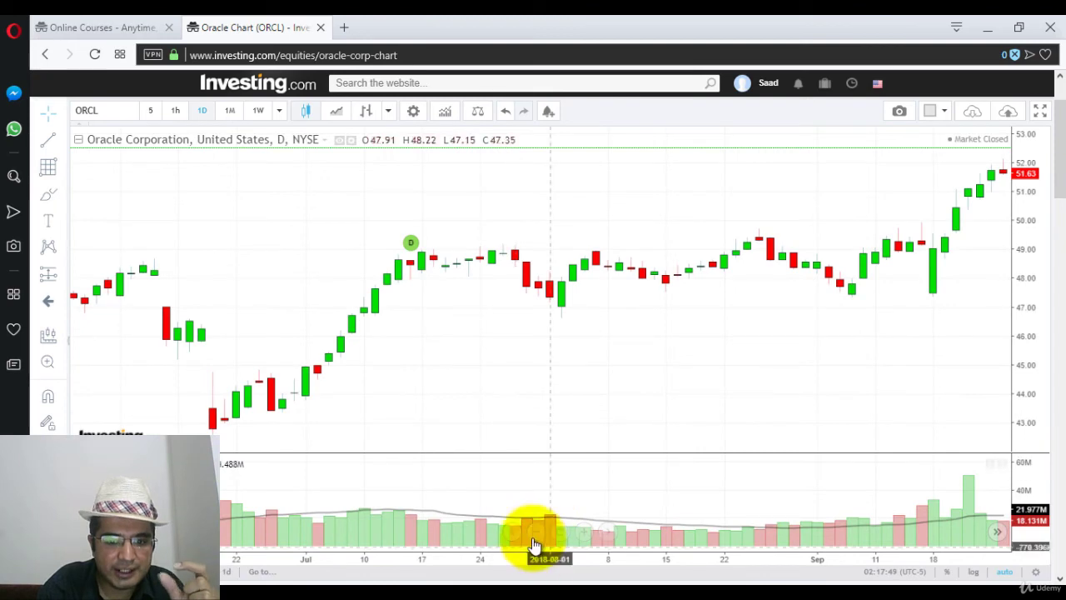
{"action": "scroll", "coordinate": [538, 541], "scroll_direction": "down", "scroll_amount": 10}
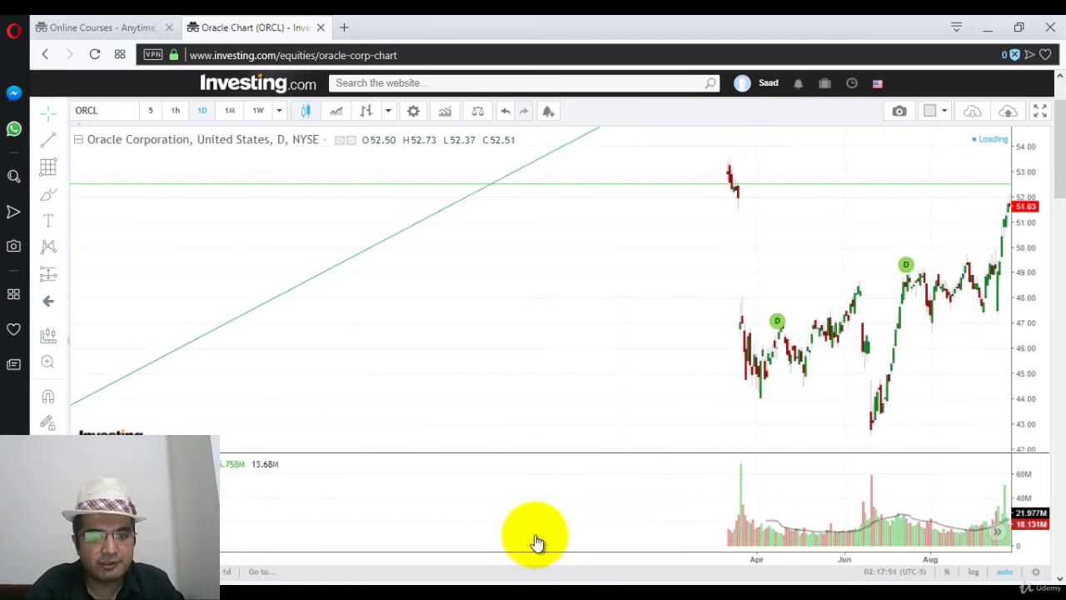
{"action": "double_click", "coordinate": [563, 538]}
{"action": "left_click", "coordinate": [539, 534]}
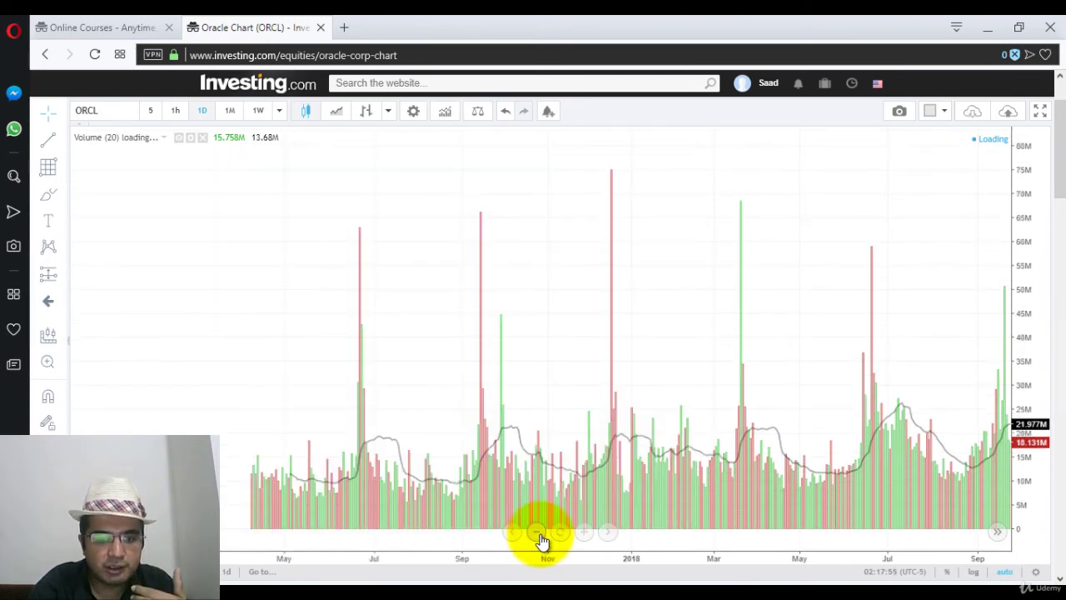
{"action": "double_click", "coordinate": [659, 370]}
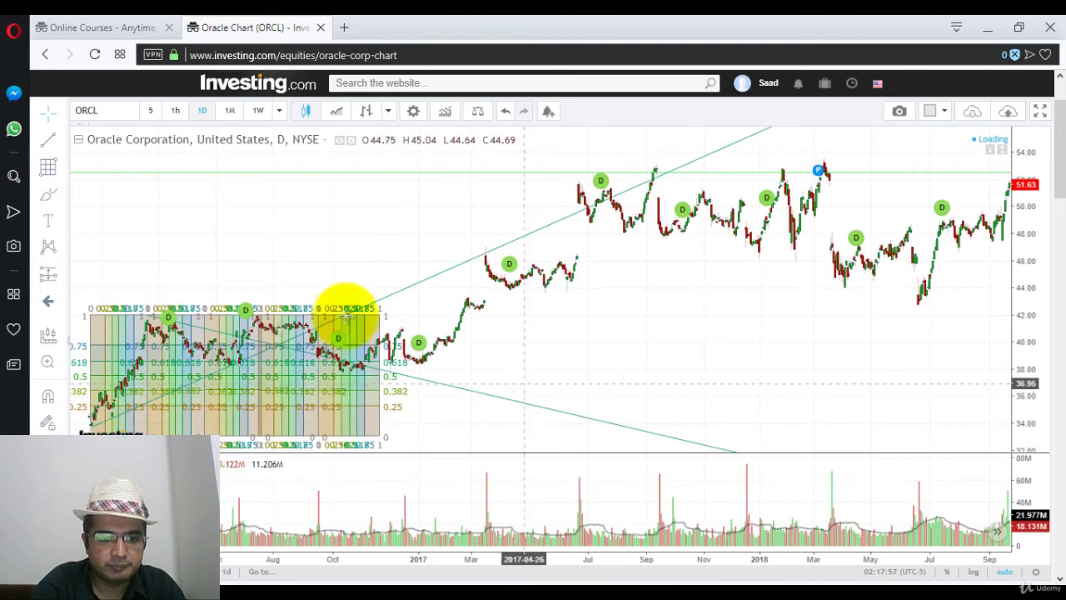
{"action": "left_click_drag", "start_coordinate": [345, 312], "coordinate": [958, 360]}
{"action": "left_click", "coordinate": [625, 540]}
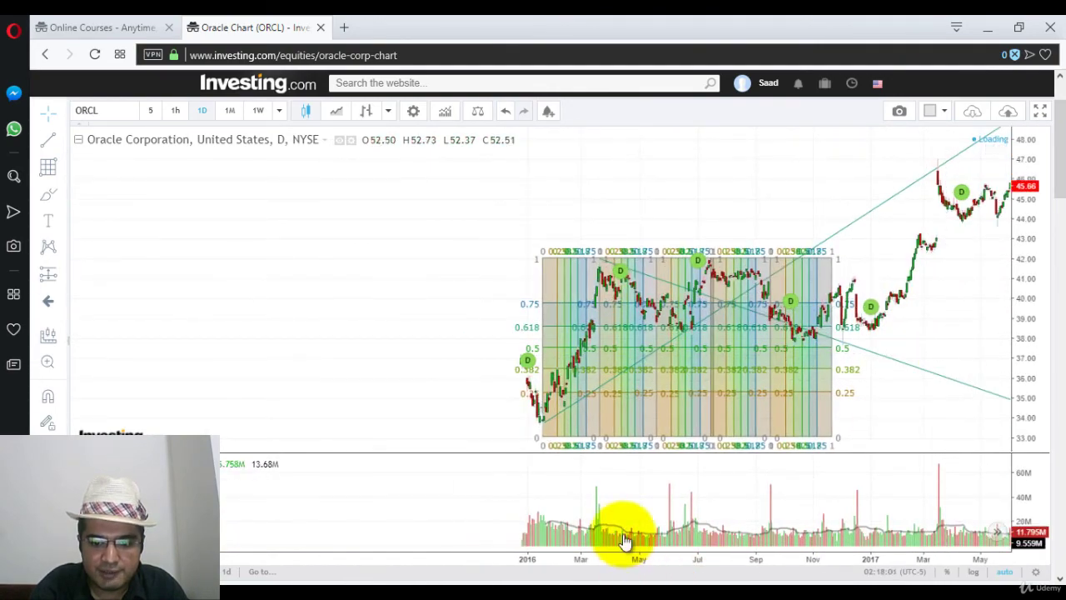
{"action": "scroll", "coordinate": [583, 534], "scroll_direction": "up", "scroll_amount": 5}
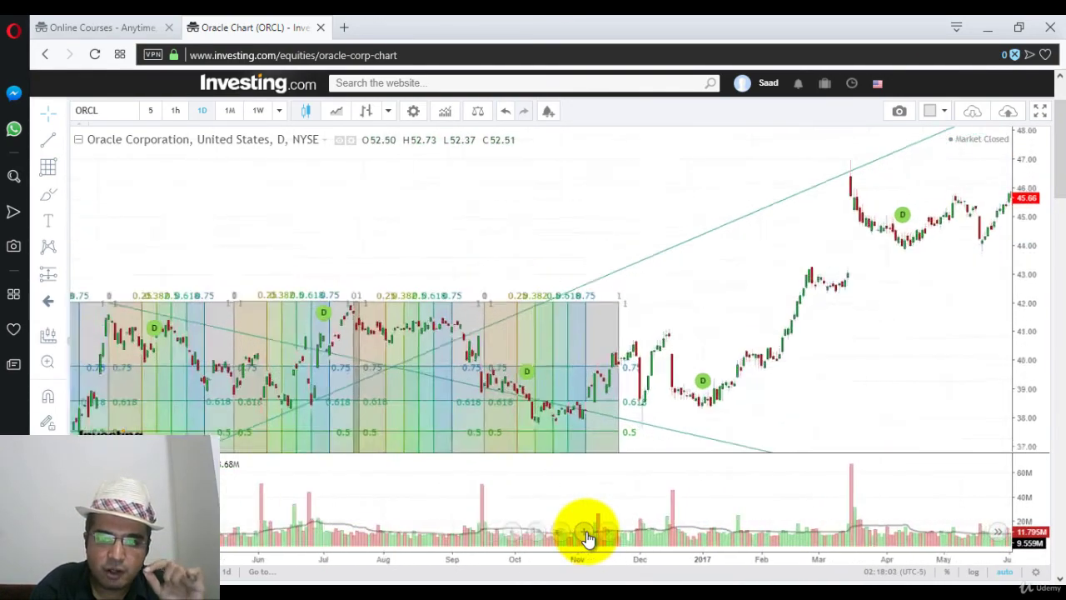
{"action": "left_click_drag", "start_coordinate": [319, 245], "coordinate": [868, 222]}
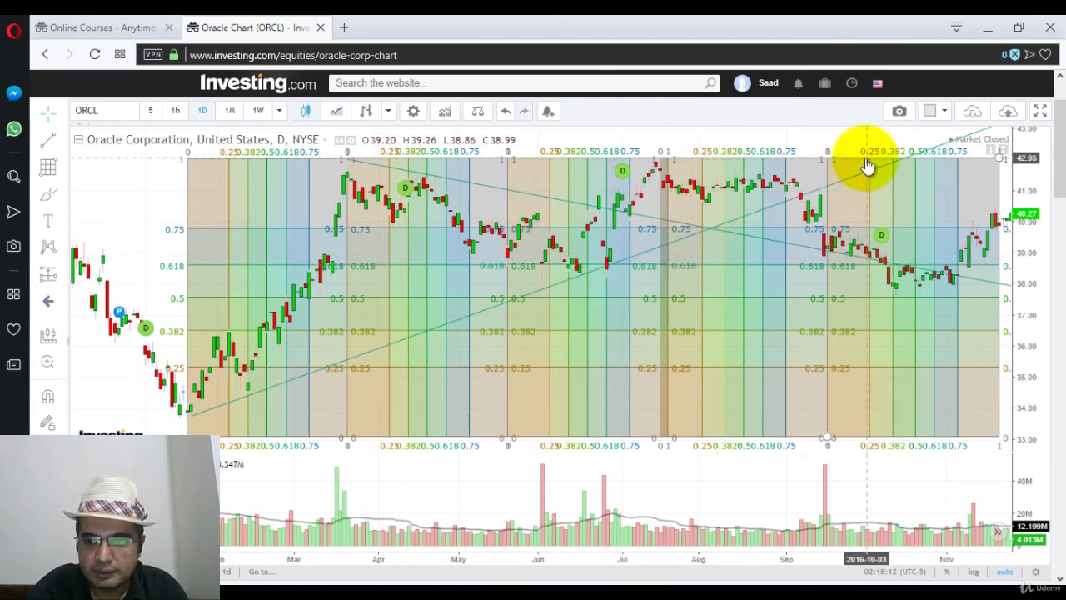
Move the fifth Gann Box to start at 2016-09-21, aligned with its neighbours at about 42.05 above and 33.10 below.
{"action": "mouse_move", "coordinate": [866, 164]}
{"action": "left_mouse_down"}
{"action": "mouse_move", "coordinate": [888, 159]}
{"action": "mouse_move", "coordinate": [794, 164]}
{"action": "mouse_move", "coordinate": [878, 159]}
{"action": "mouse_move", "coordinate": [880, 167]}
{"action": "mouse_move", "coordinate": [862, 158]}
{"action": "mouse_move", "coordinate": [866, 168]}
{"action": "left_mouse_up"}
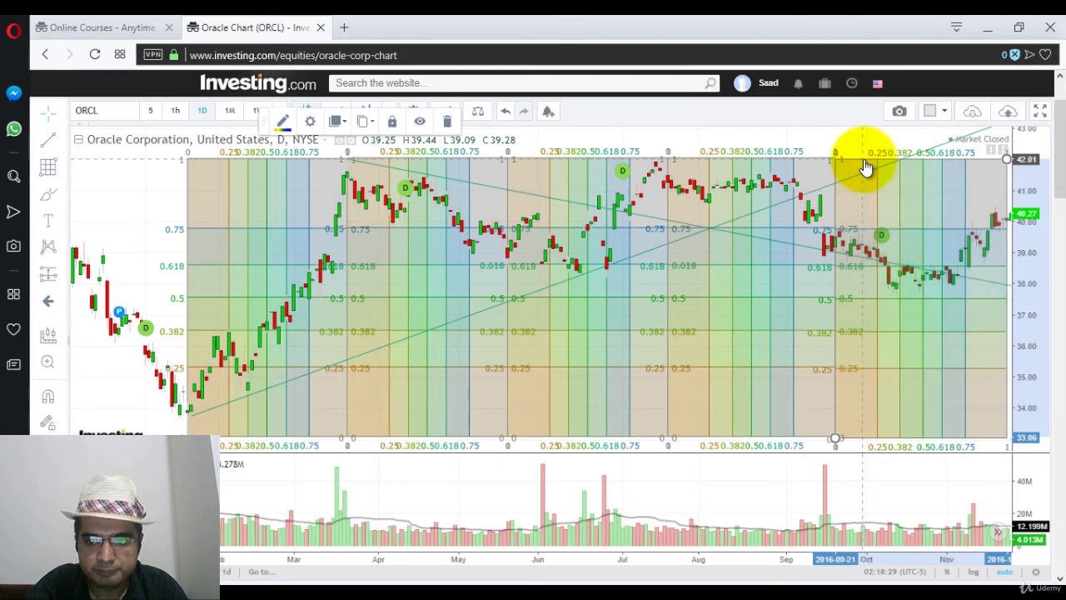
{"action": "left_click_drag", "start_coordinate": [866, 166], "coordinate": [864, 157]}
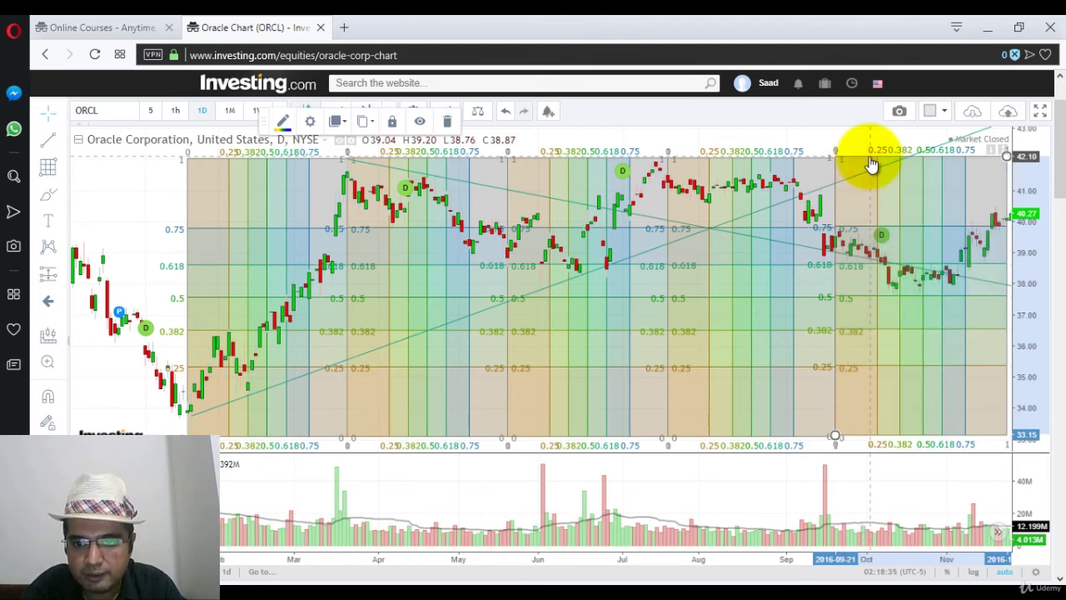
{"action": "left_click", "coordinate": [864, 157]}
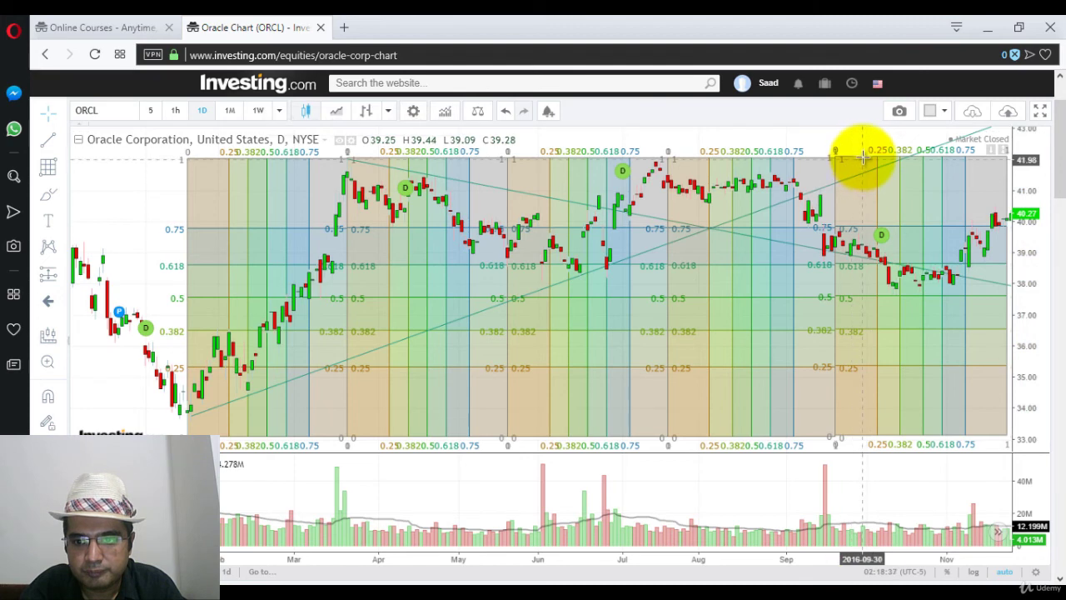
{"action": "left_click", "coordinate": [864, 156]}
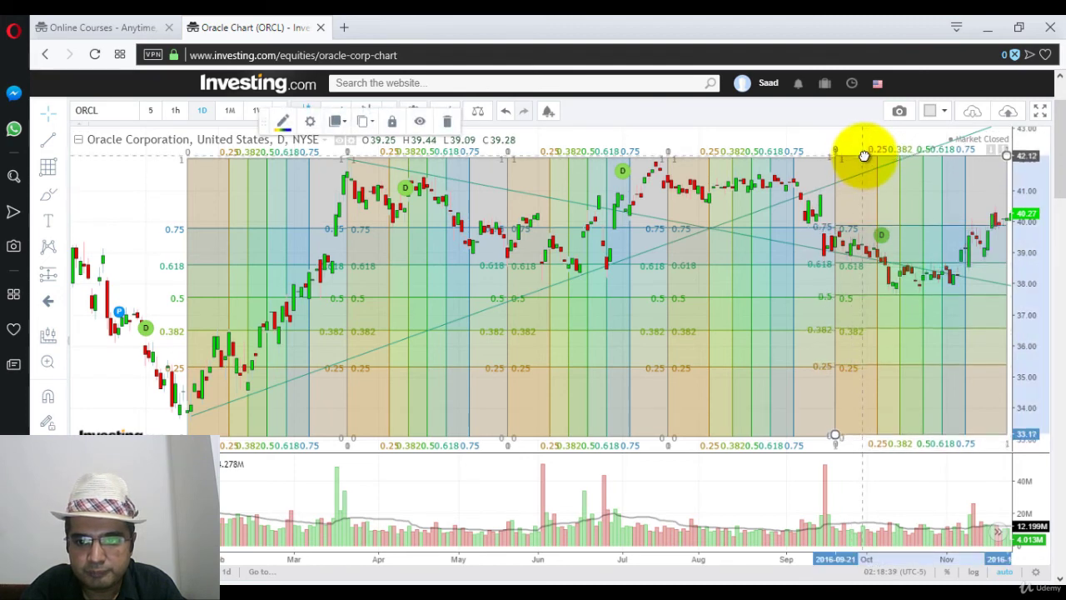
{"action": "left_click_drag", "start_coordinate": [864, 156], "coordinate": [864, 158]}
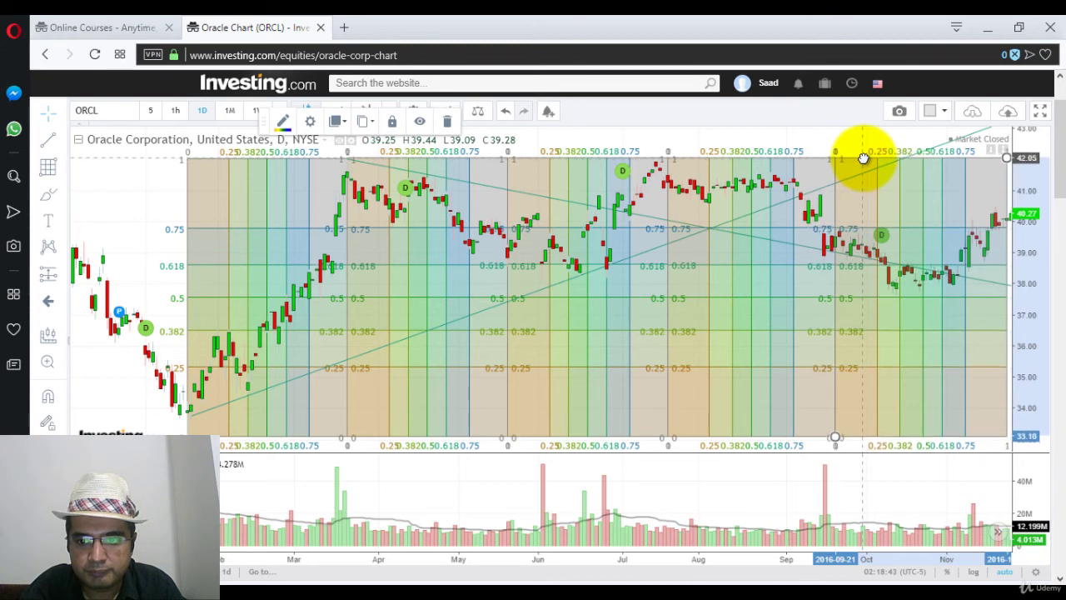
{"action": "left_click", "coordinate": [797, 137]}
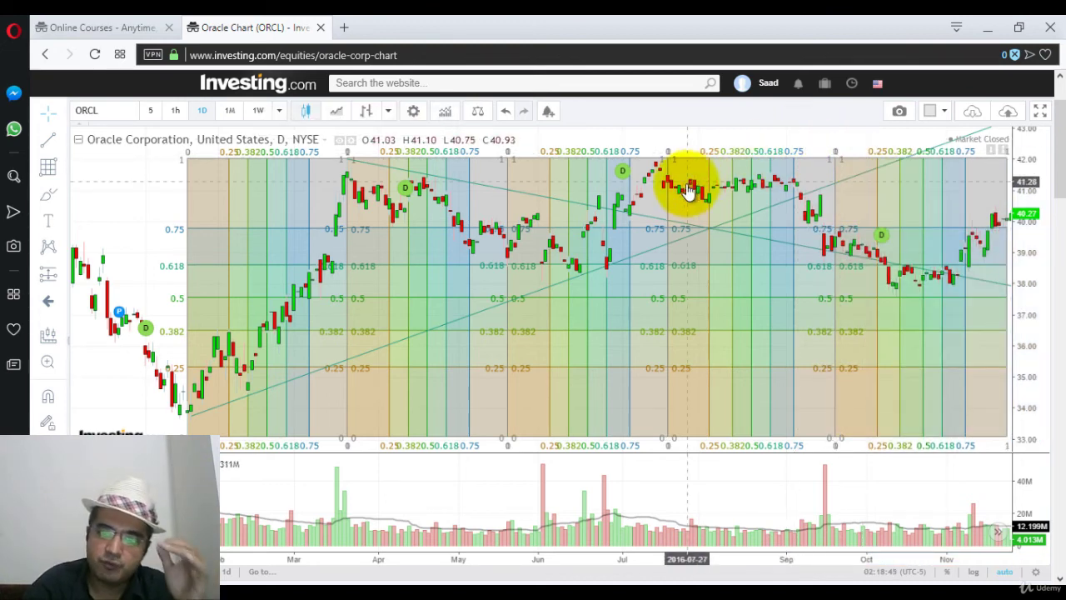